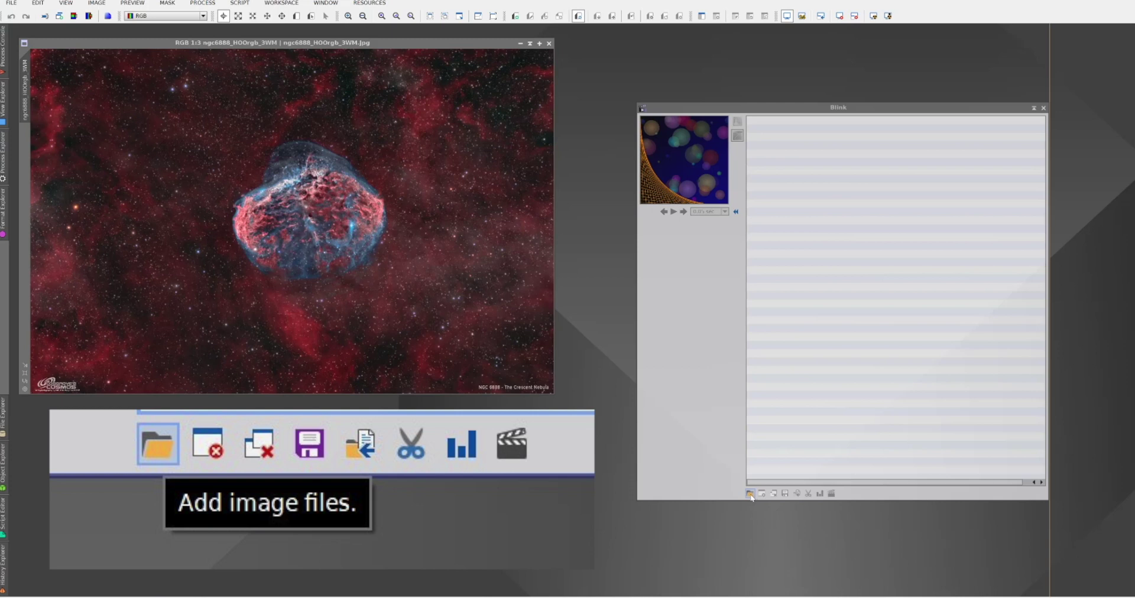
# Browse the Add image files dialog to the ngc6888 Night_2 Light folder on Data (E:)
pyautogui.click(749, 493)
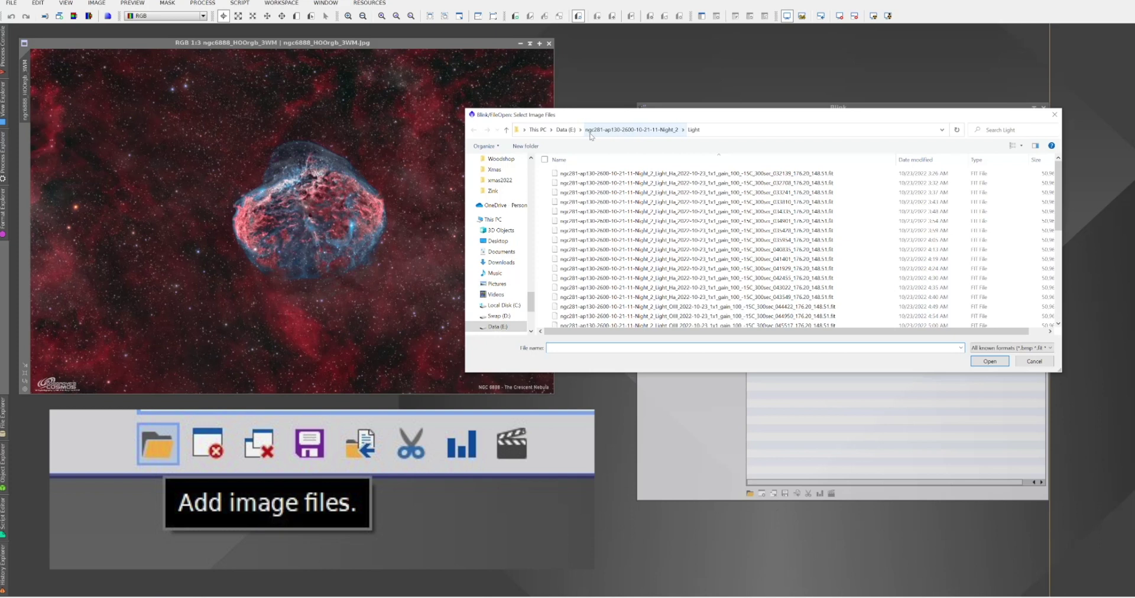
pyautogui.click(566, 130)
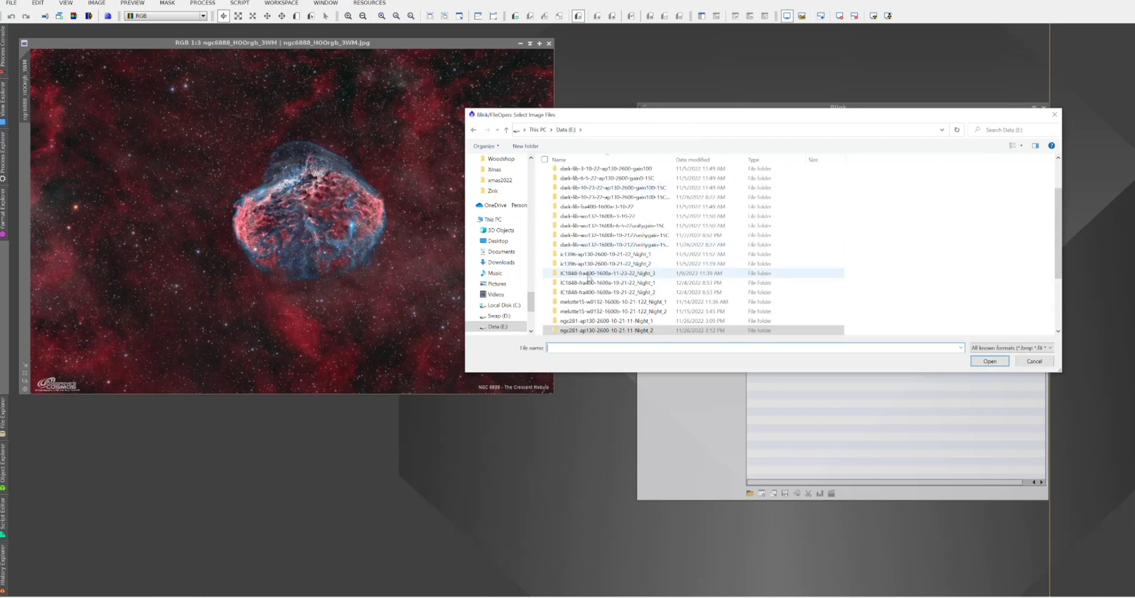
pyautogui.scroll(-2, 588, 276)
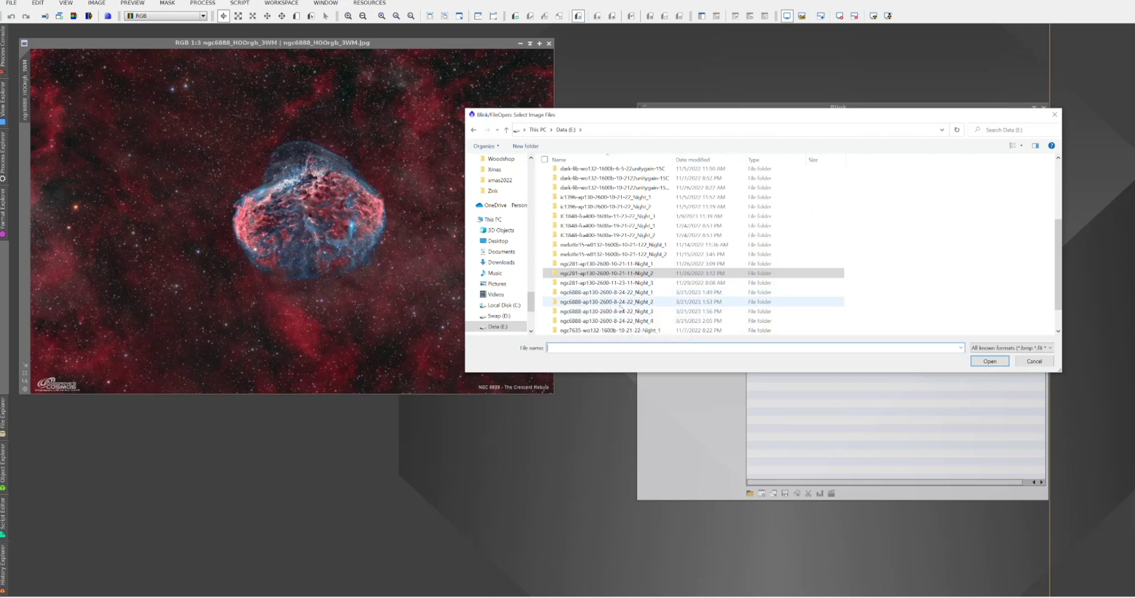
pyautogui.doubleClick(621, 303)
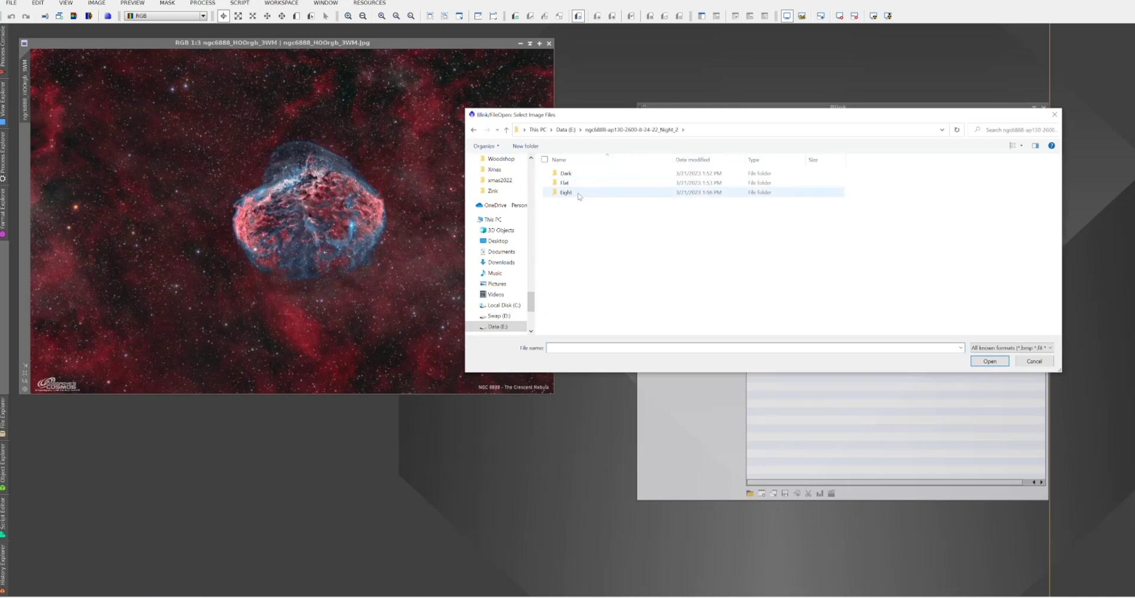
pyautogui.click(579, 196)
pyautogui.doubleClick(578, 196)
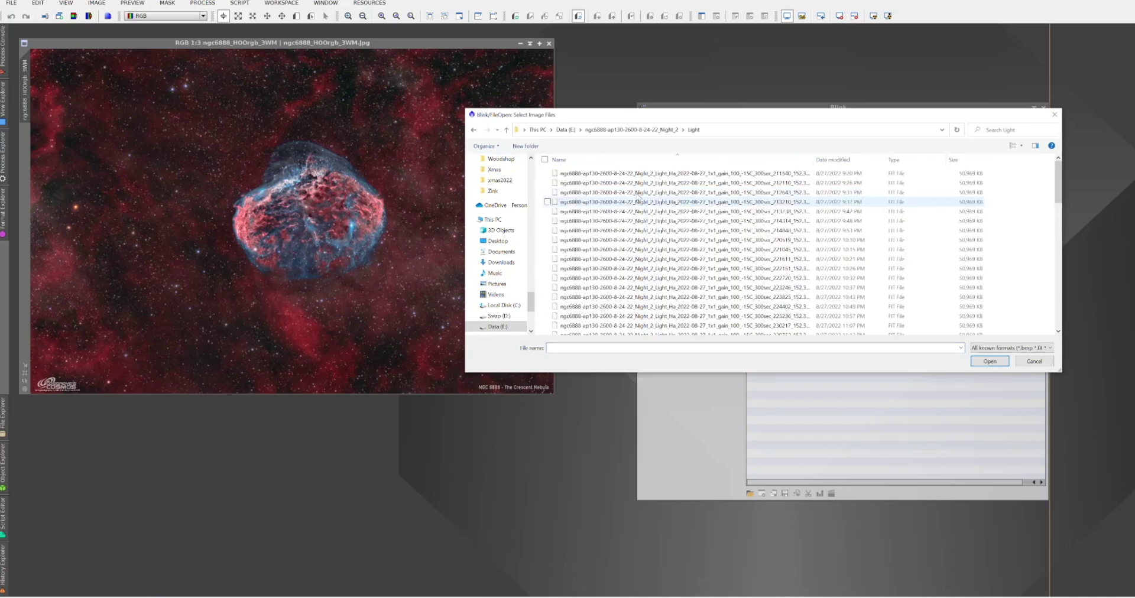
# Select OIII frames 233006 through 011503 and load them into Blink
pyautogui.scroll(-4, 694, 202)
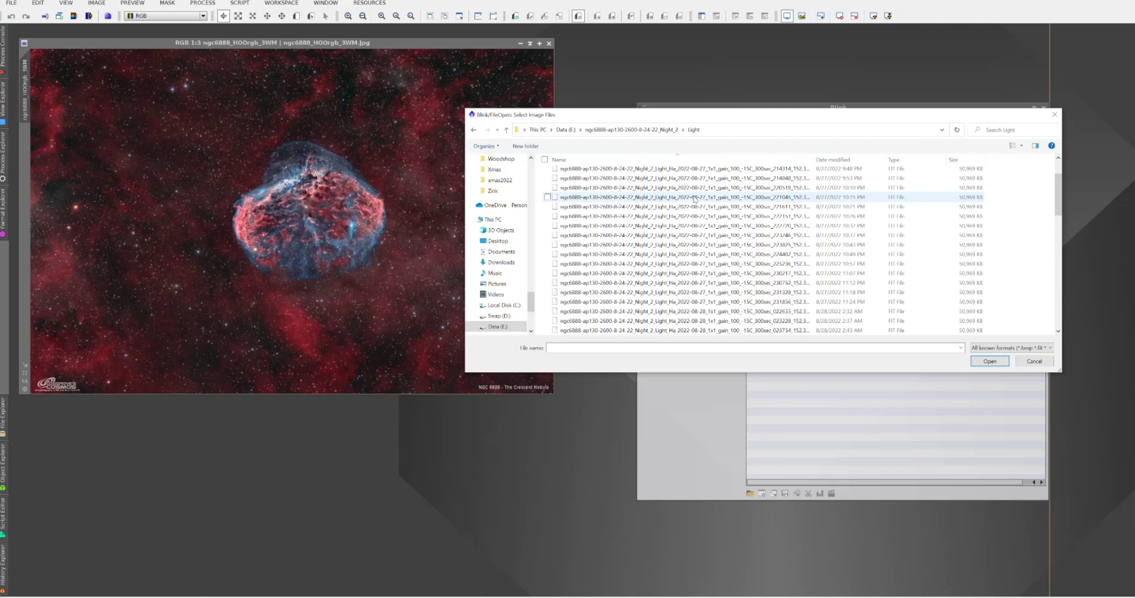
pyautogui.scroll(-7, 694, 199)
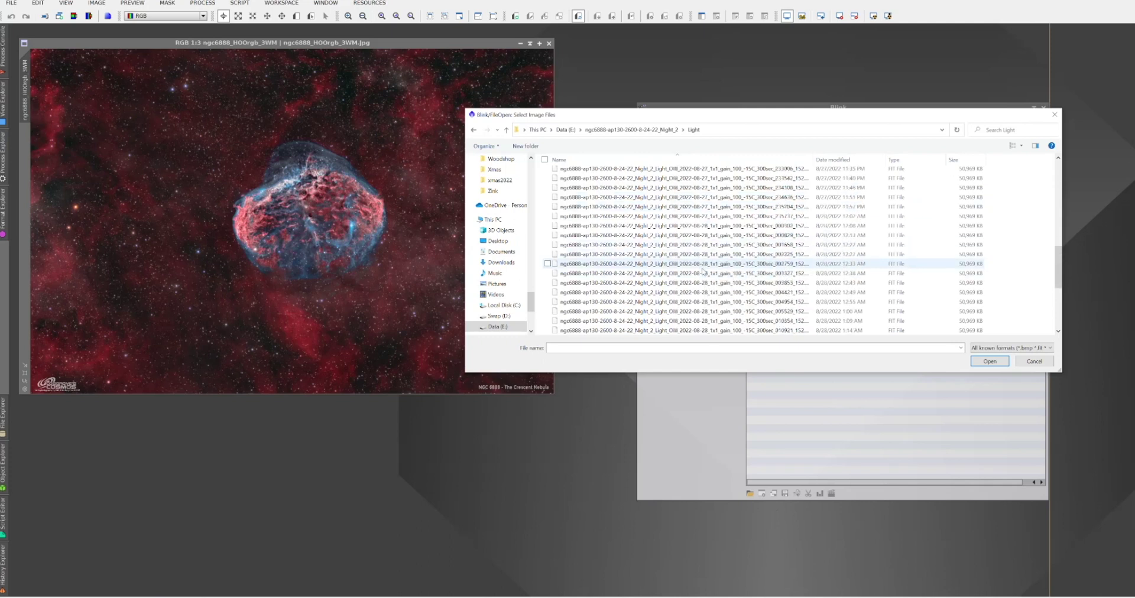
pyautogui.scroll(-1, 700, 275)
pyautogui.click(685, 190)
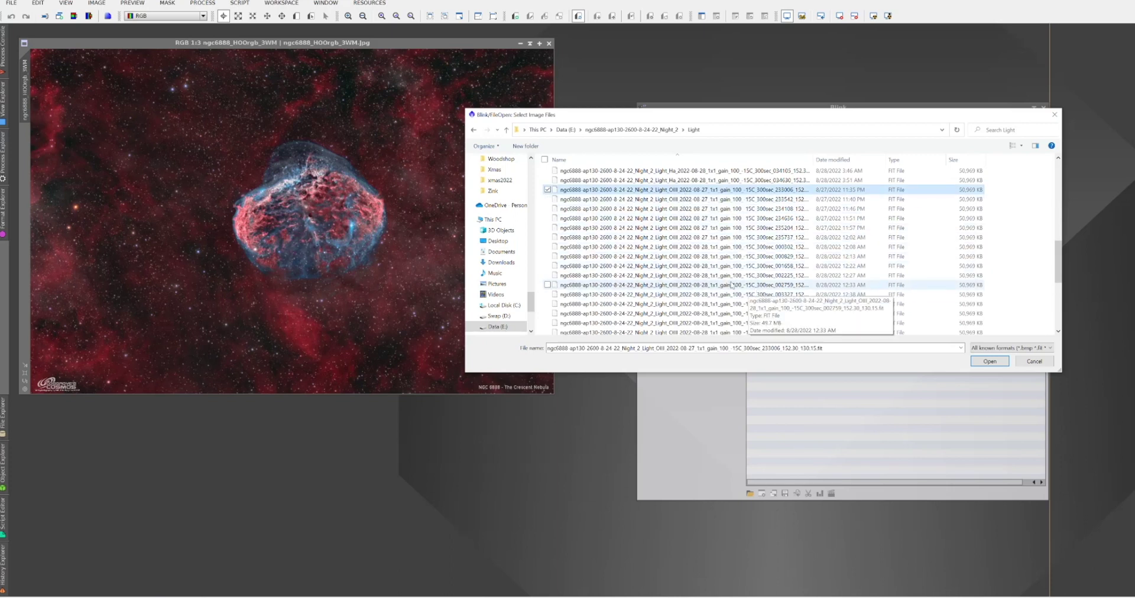
pyautogui.scroll(-1, 729, 284)
pyautogui.scroll(-6, 728, 283)
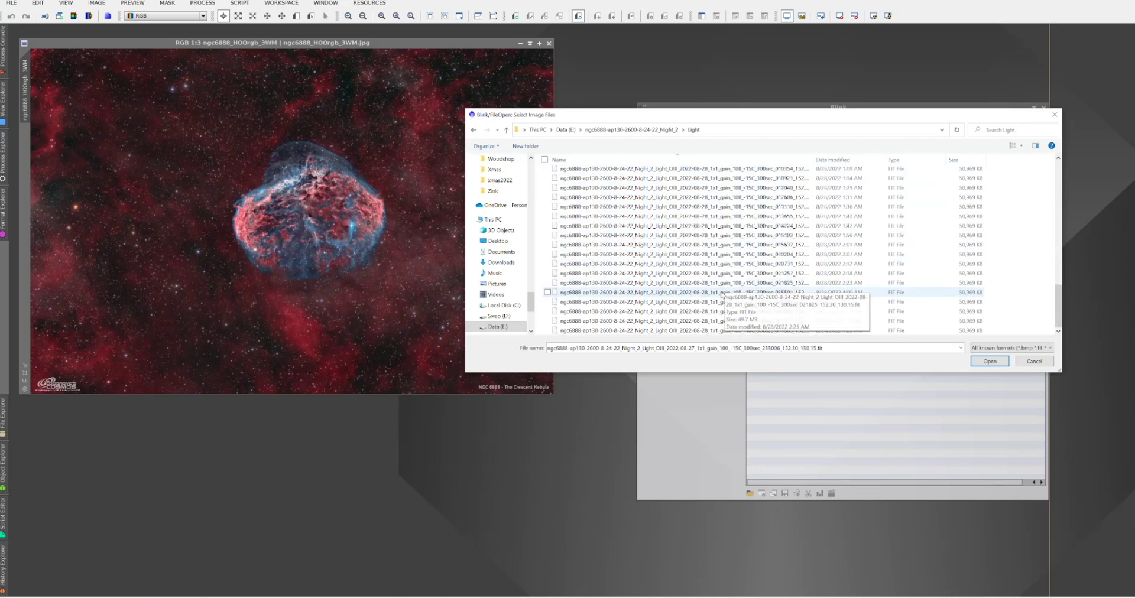
pyautogui.keyDown('shift'); pyautogui.click(681, 330); pyautogui.keyUp('shift')
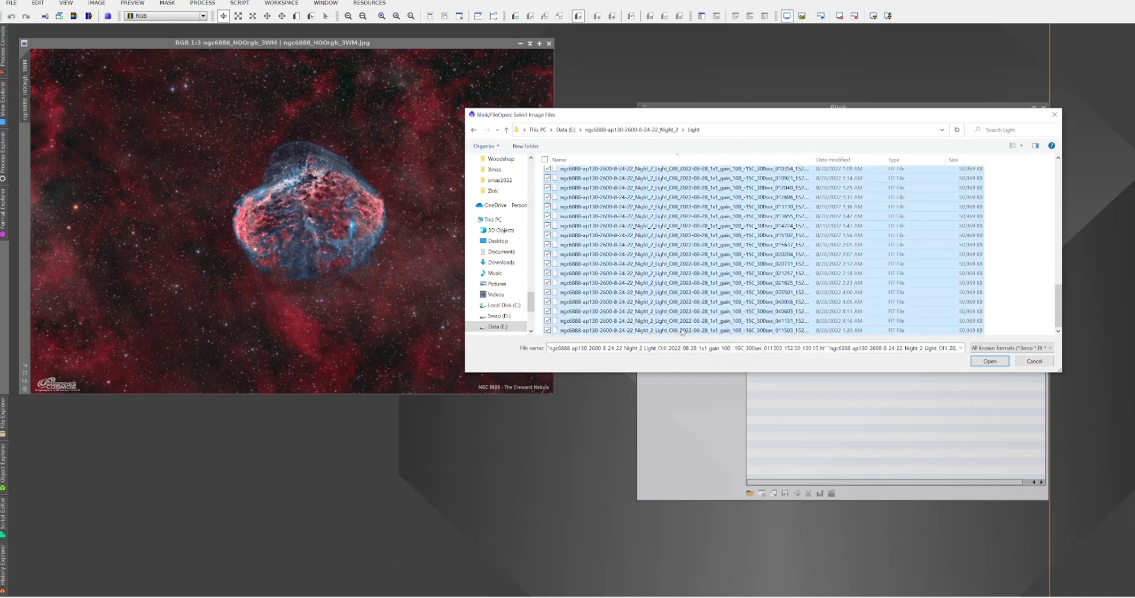
pyautogui.click(991, 363)
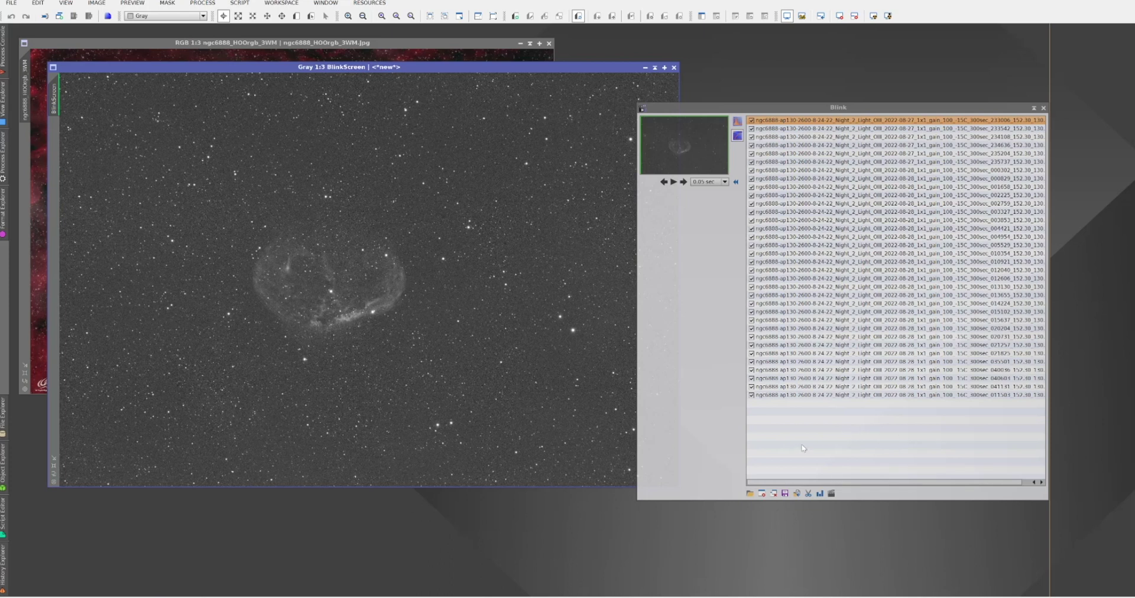
# Add the Night_3 OIII frame 033444 from ngc6888 Night_3\Light to Blink
pyautogui.click(749, 494)
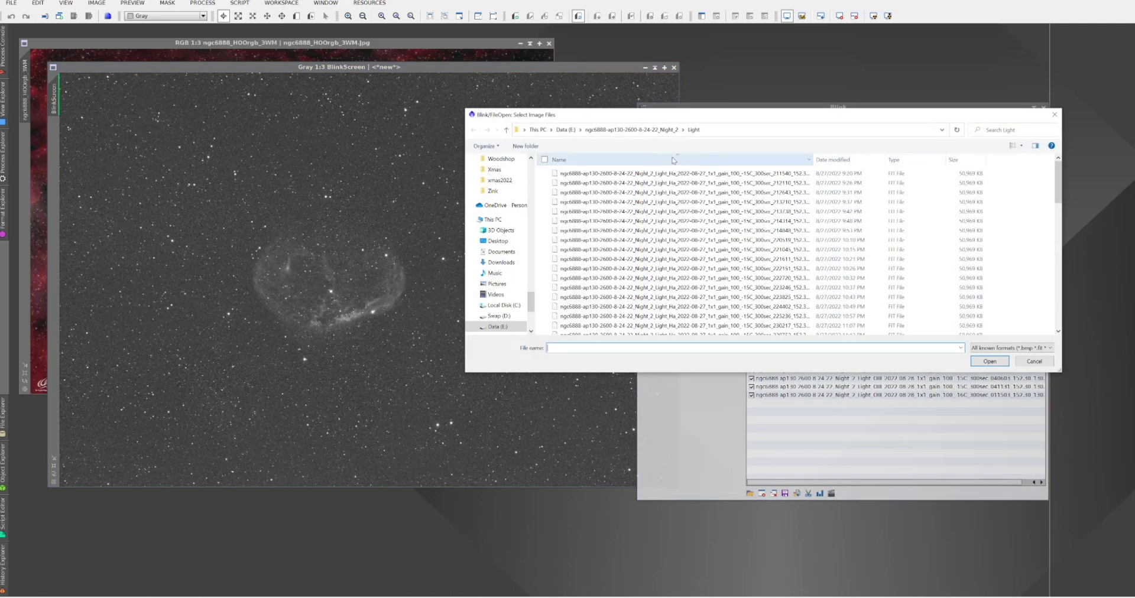
pyautogui.click(566, 129)
pyautogui.scroll(-1, 638, 318)
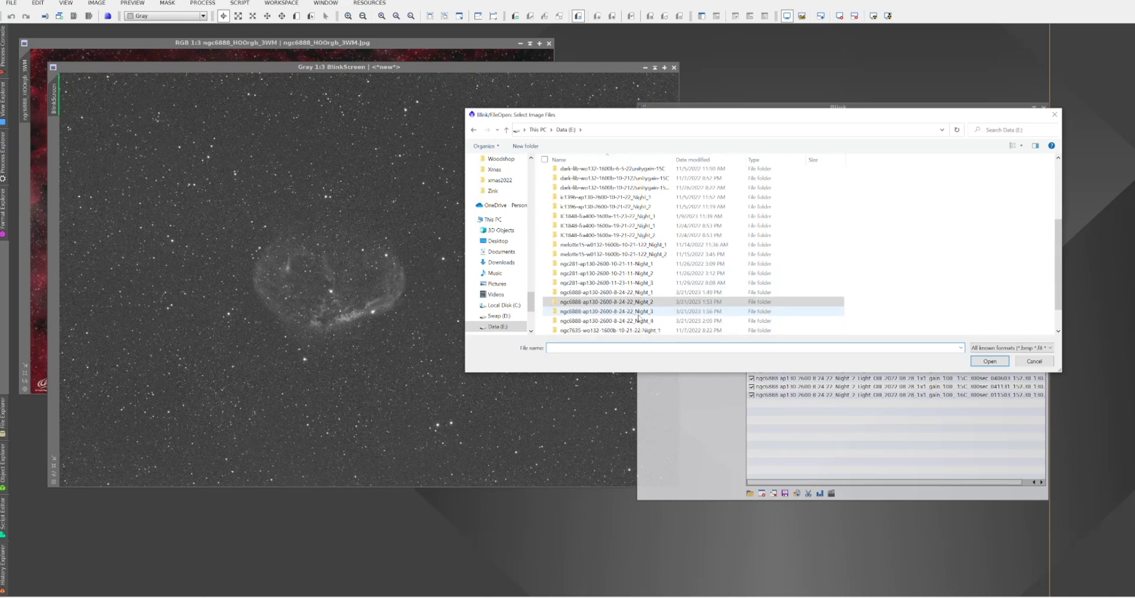
pyautogui.doubleClick(642, 313)
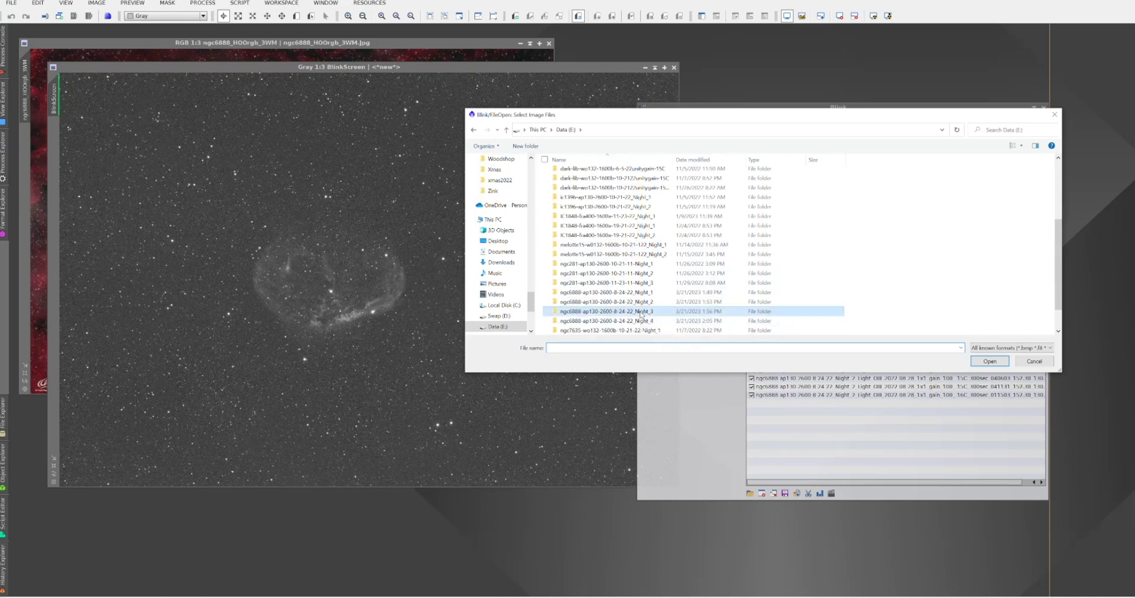
pyautogui.click(583, 176)
pyautogui.doubleClick(582, 176)
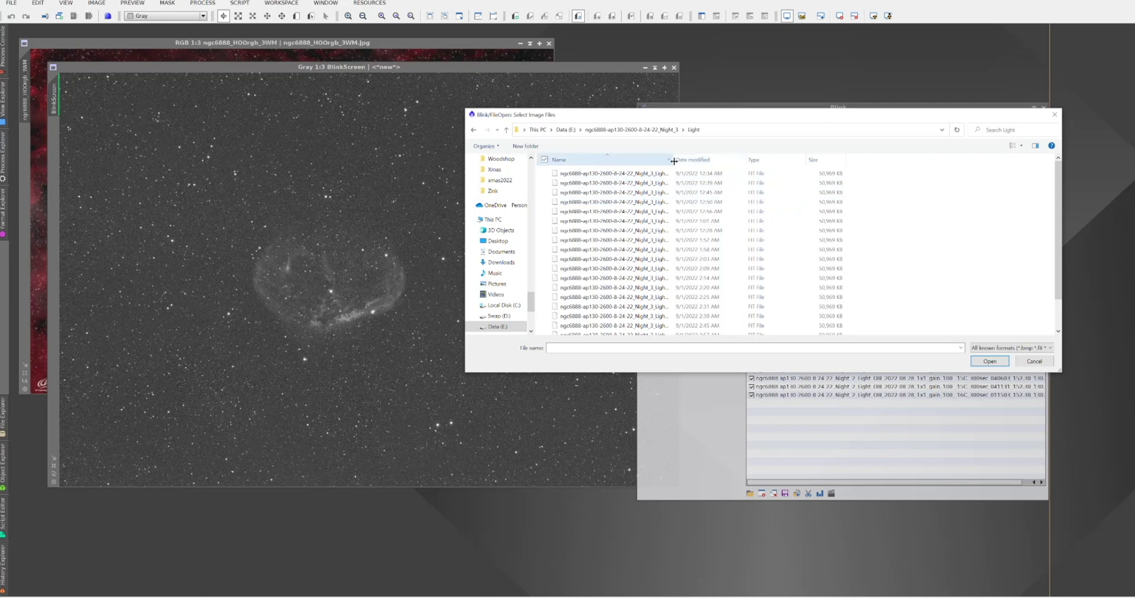
pyautogui.moveTo(673, 160); pyautogui.dragTo(861, 161)
pyautogui.scroll(-1, 800, 201)
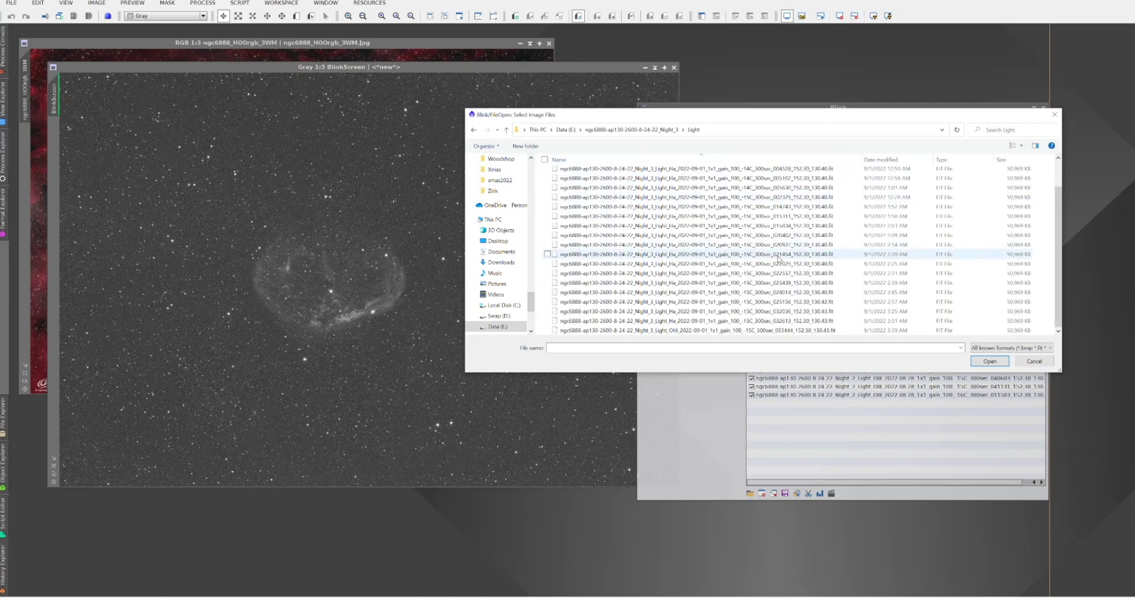
pyautogui.click(679, 330)
pyautogui.click(990, 361)
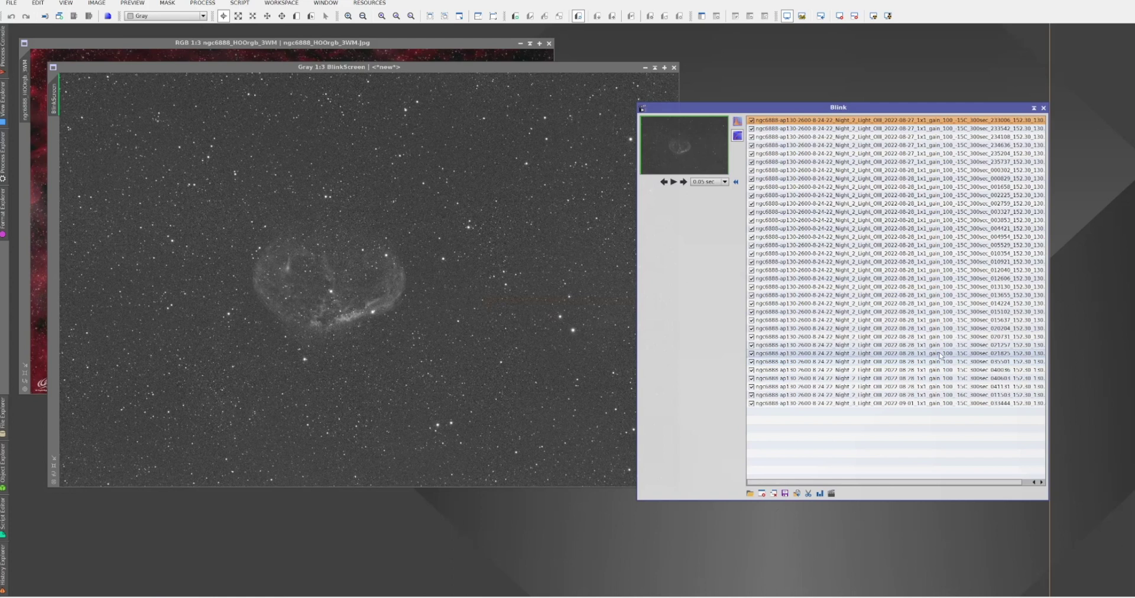
# Add the full range of Night_4 OIII frames to the Blink list
pyautogui.click(750, 493)
pyautogui.click(683, 198)
pyautogui.scroll(-5, 683, 248)
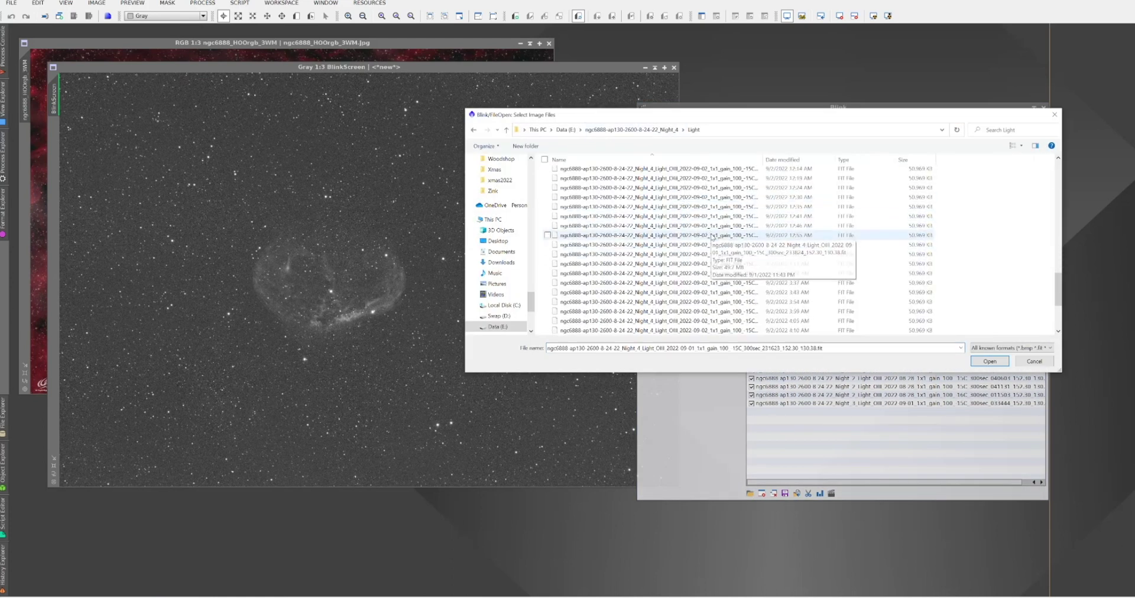
pyautogui.keyDown('shift'); pyautogui.click(668, 292); pyautogui.keyUp('shift')
pyautogui.click(990, 361)
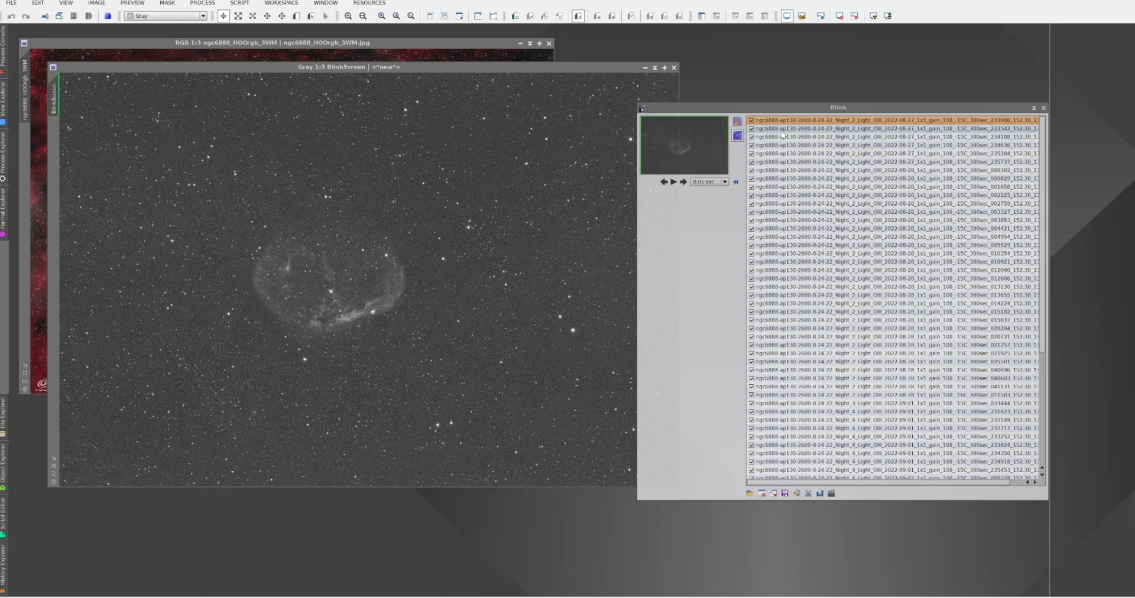
# Toggle the Blink auto-stretch off and back on so the crescent nebula shows clearly
pyautogui.click(737, 136)
pyautogui.click(737, 137)
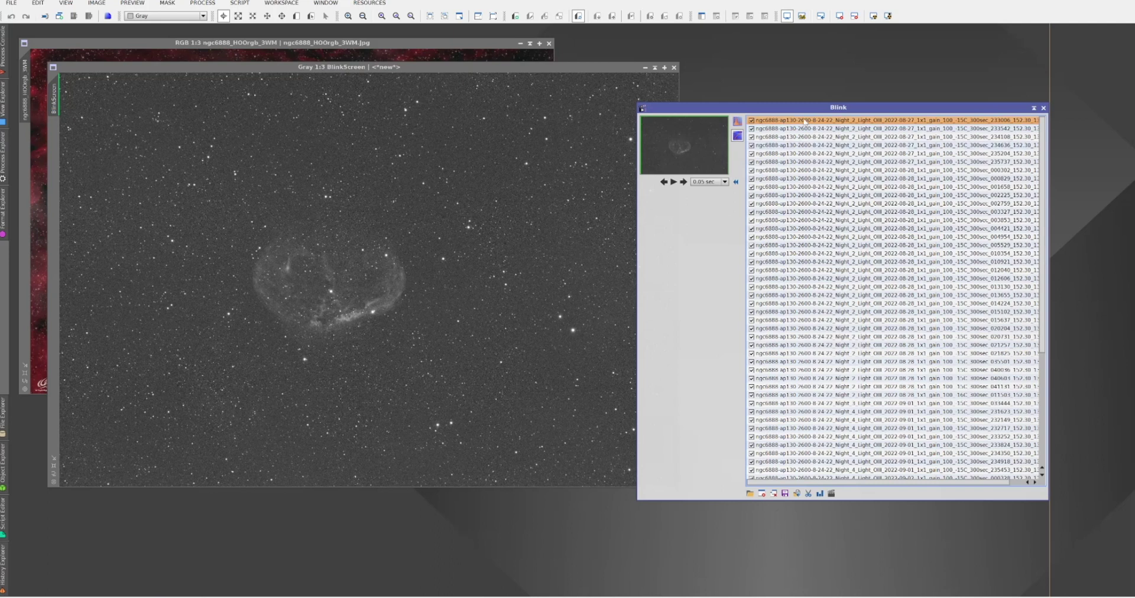
# Animate through all OIII frames, then pause and return to frame 233006
pyautogui.moveTo(792, 108); pyautogui.dragTo(842, 87)
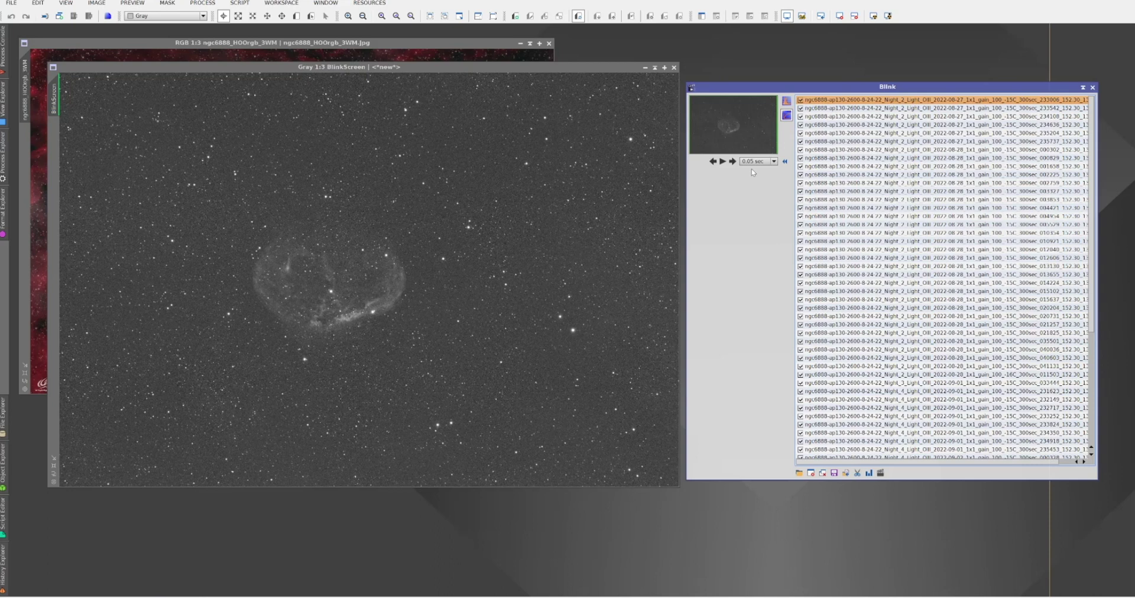
pyautogui.click(722, 161)
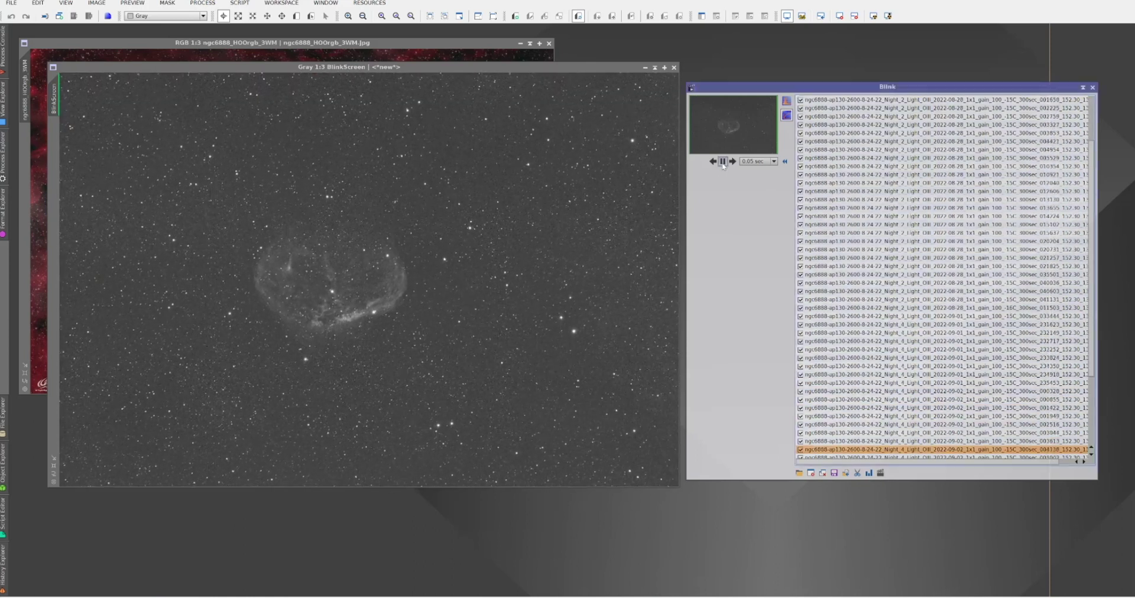
pyautogui.click(722, 161)
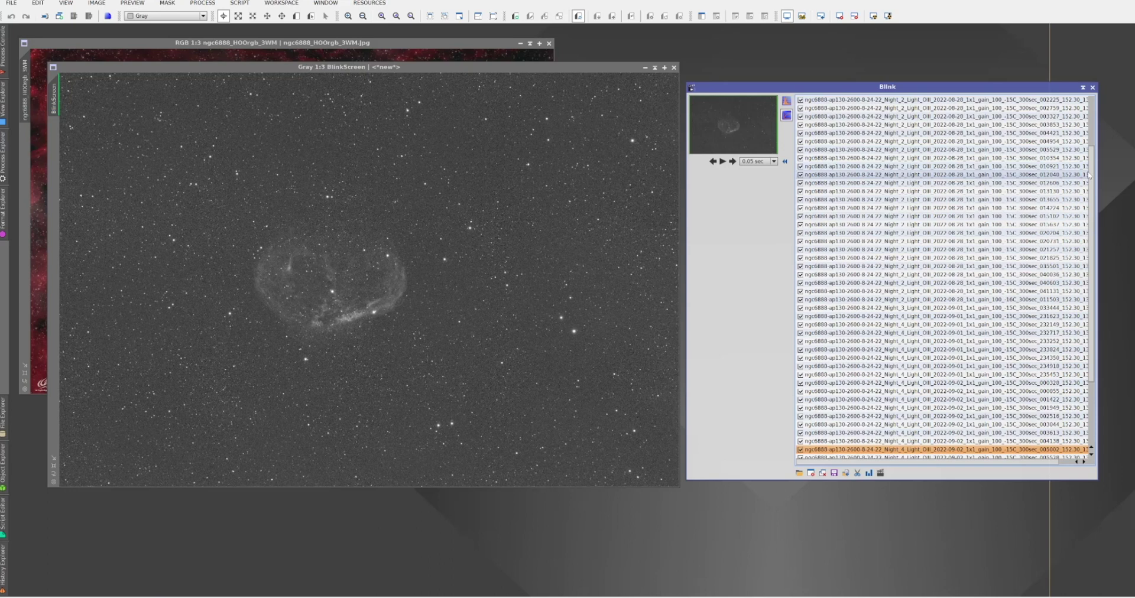
pyautogui.scroll(3, 1031, 154)
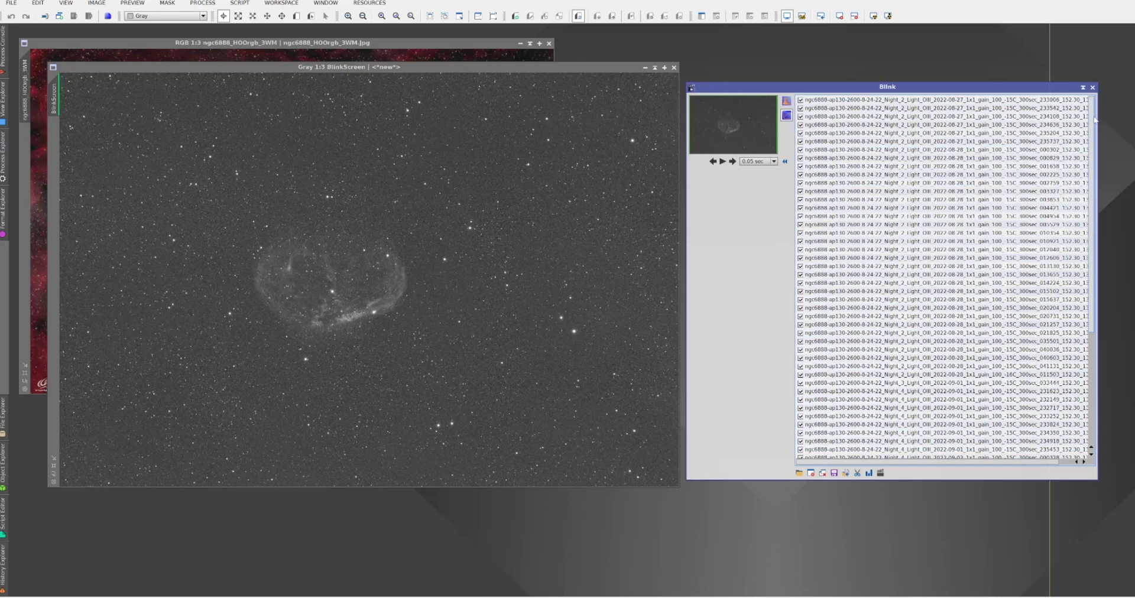
pyautogui.click(902, 100)
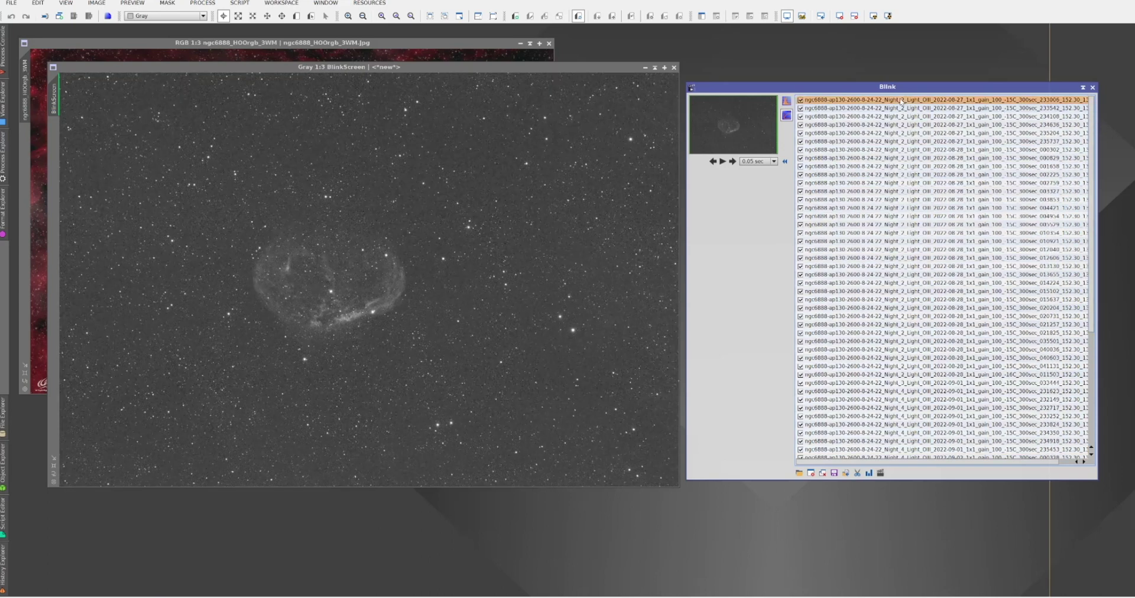
# Create a Preview01 region over the nebula shell, view it at 1:1, and enlarge the image window
pyautogui.click(296, 16)
pyautogui.moveTo(205, 185); pyautogui.dragTo(443, 351)
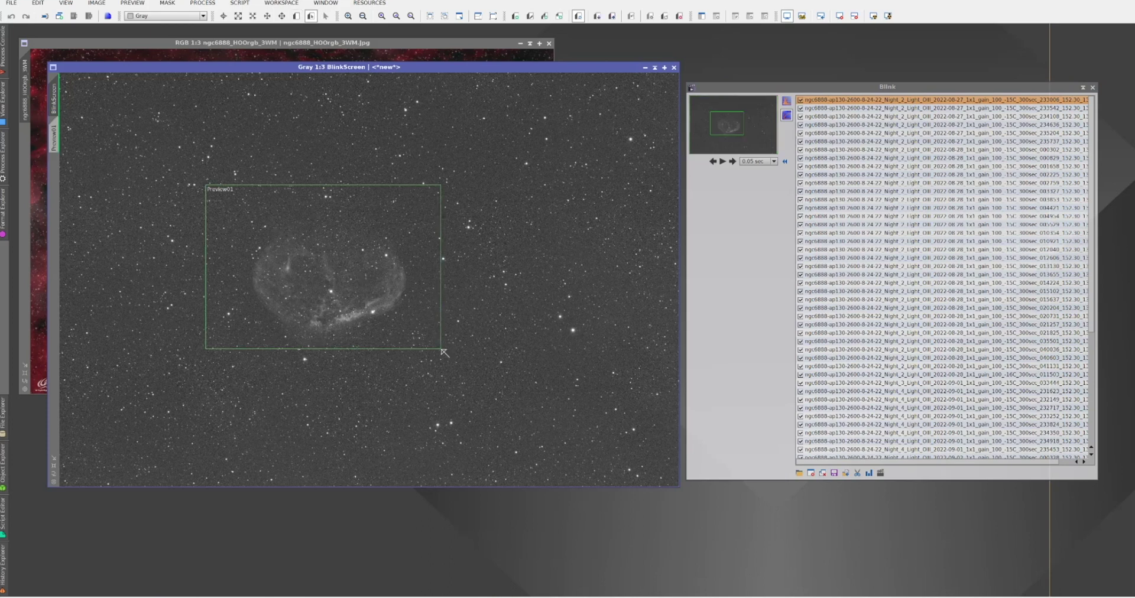
pyautogui.click(58, 134)
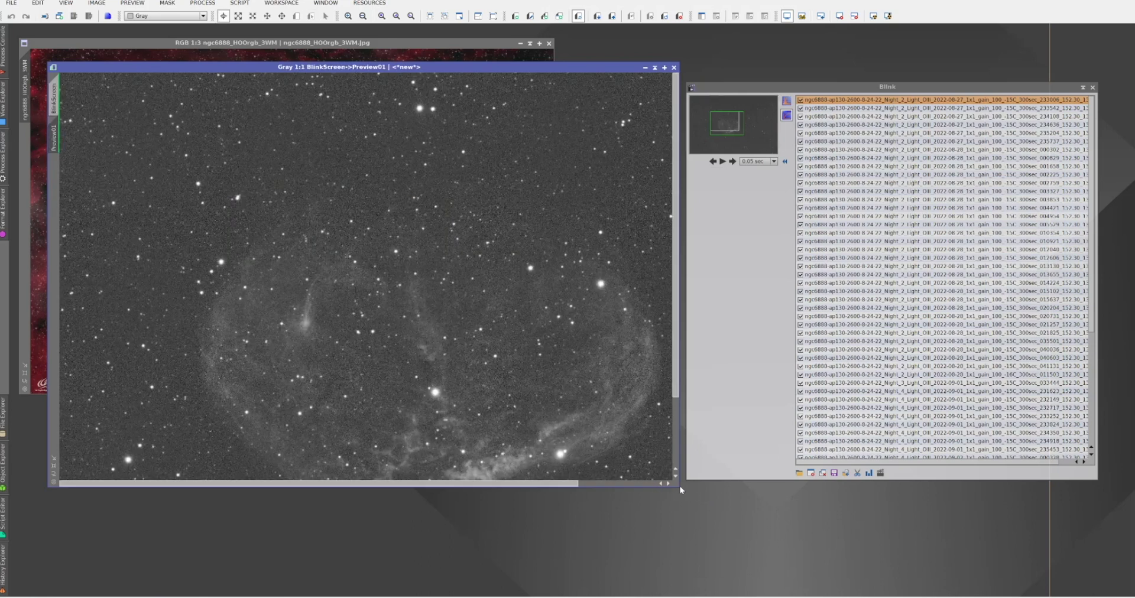
pyautogui.moveTo(679, 487); pyautogui.dragTo(734, 565)
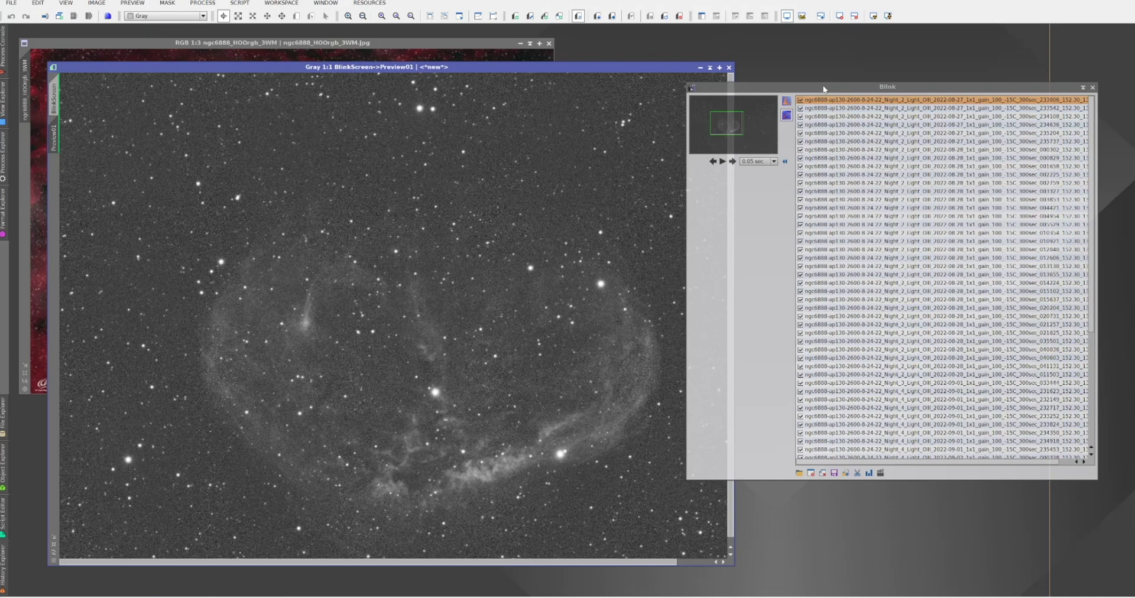
pyautogui.moveTo(824, 89); pyautogui.dragTo(876, 83)
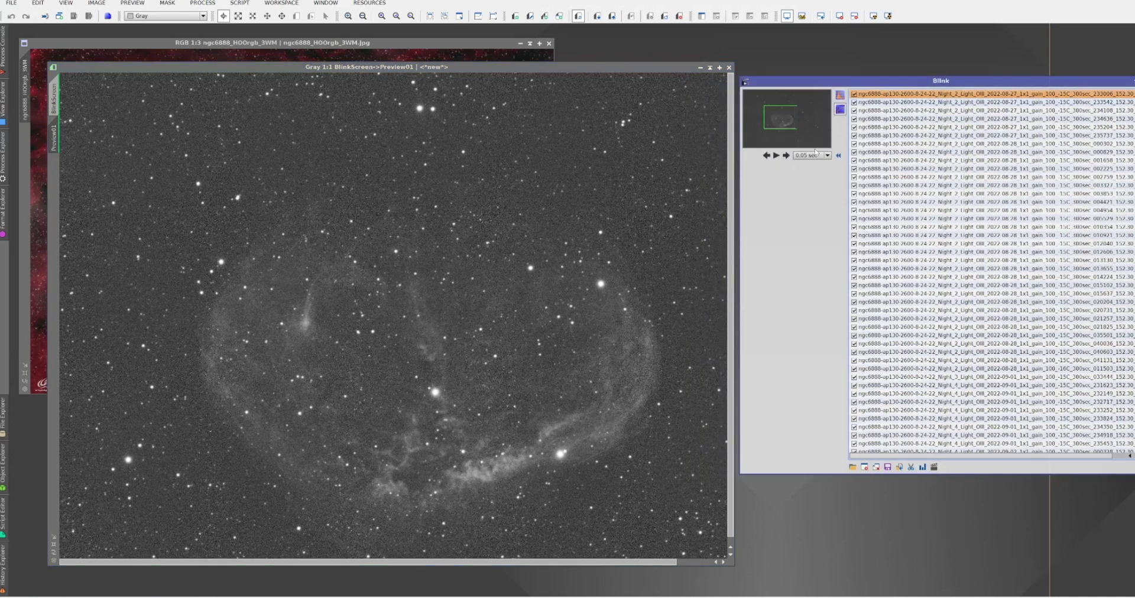
# Play the subframes as an animation, then show the first listed frame, Night_4 231623
pyautogui.click(776, 155)
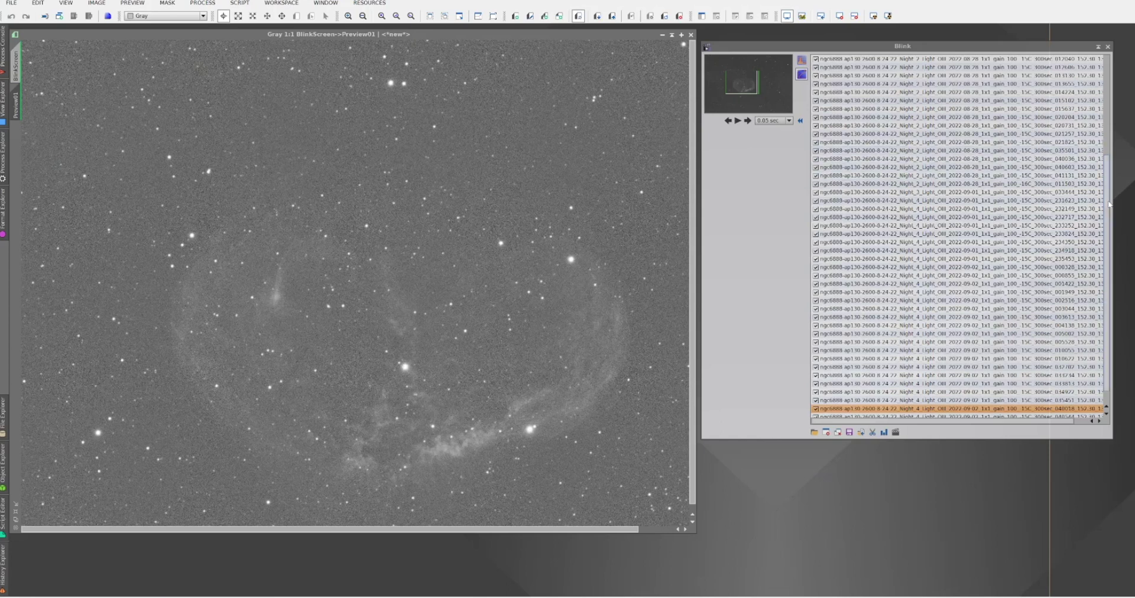
pyautogui.moveTo(1108, 204); pyautogui.dragTo(1109, 109)
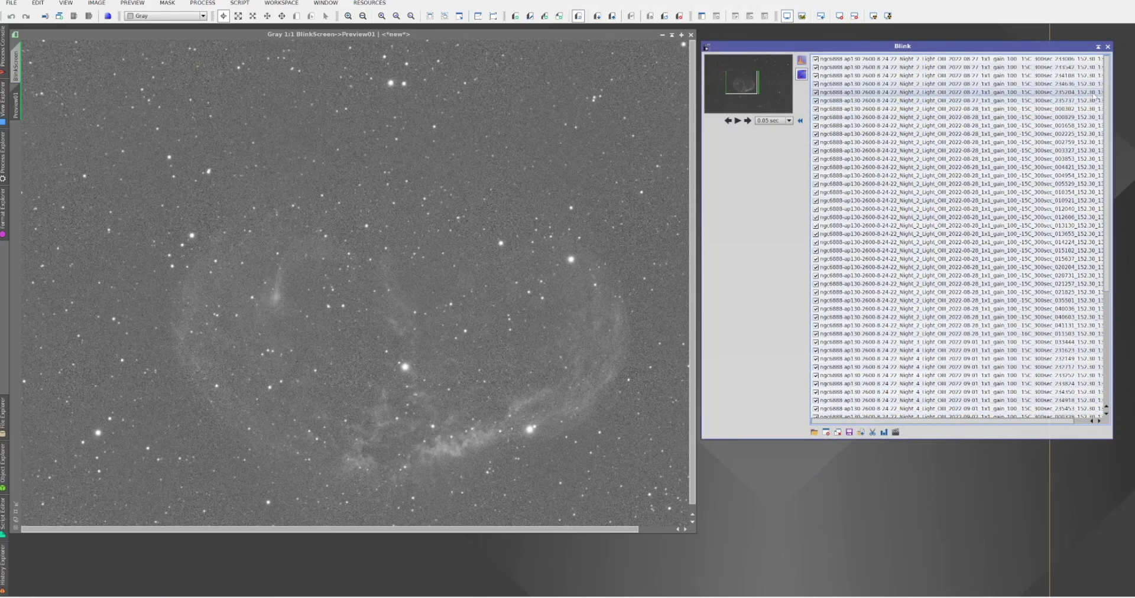
pyautogui.click(874, 59)
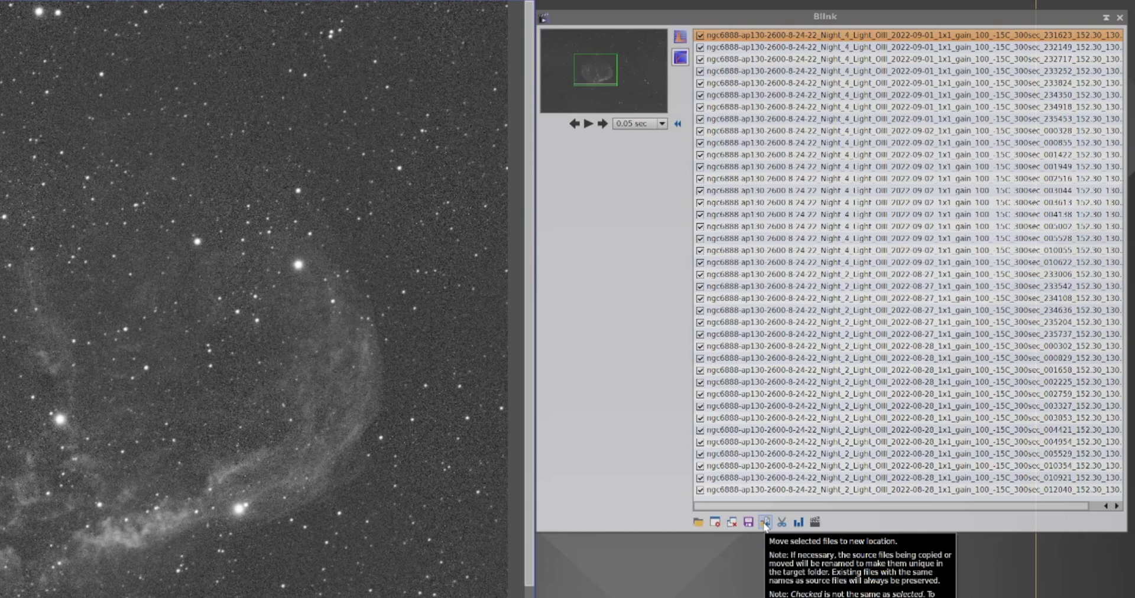
pyautogui.click(765, 522)
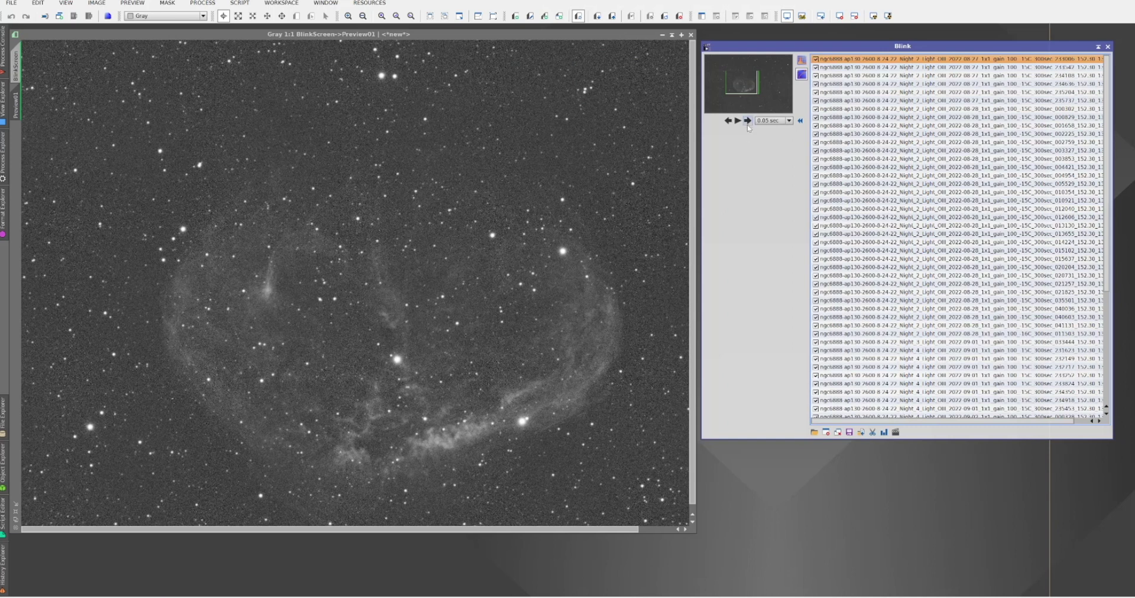
# Step forward and back through the early Night_2 OIII subframes to inspect them
pyautogui.click(747, 122)
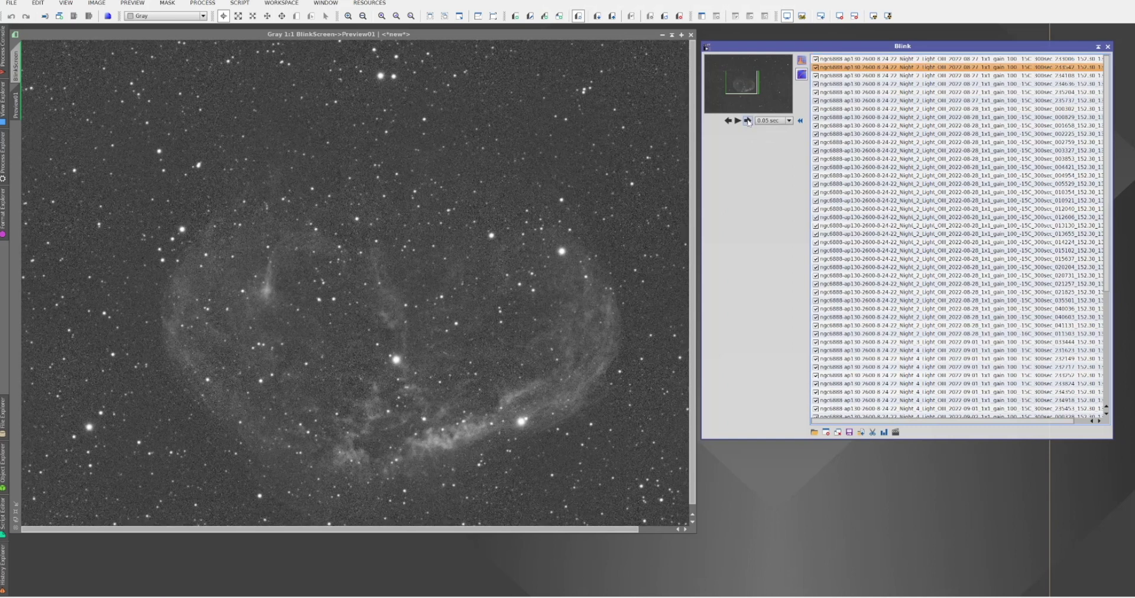
pyautogui.click(748, 121)
pyautogui.click(748, 121)
pyautogui.click(748, 121)
pyautogui.click(747, 121)
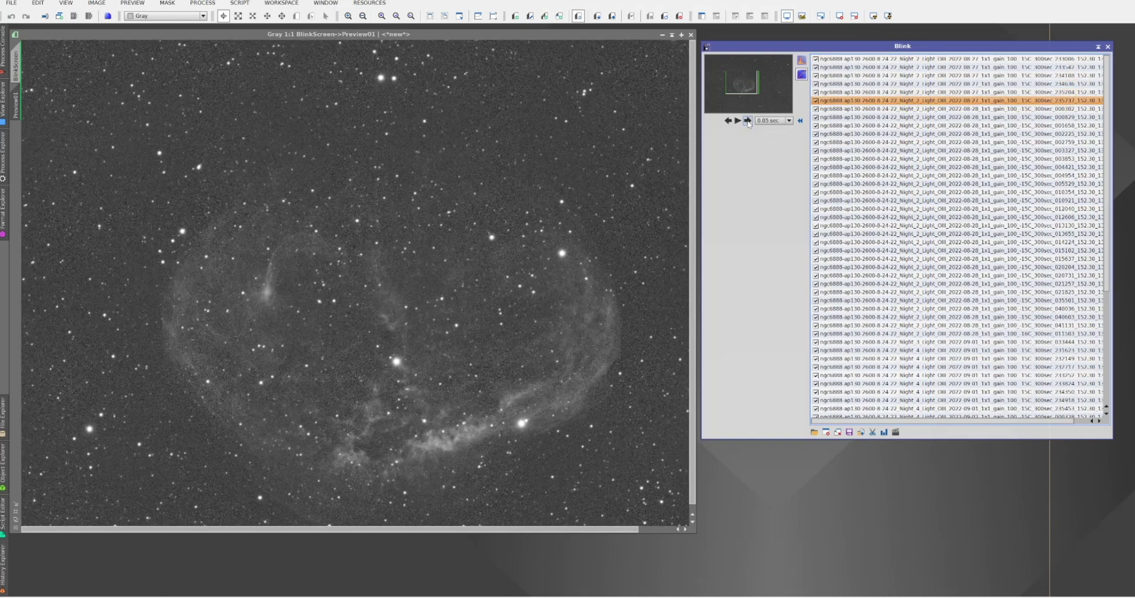
pyautogui.click(748, 121)
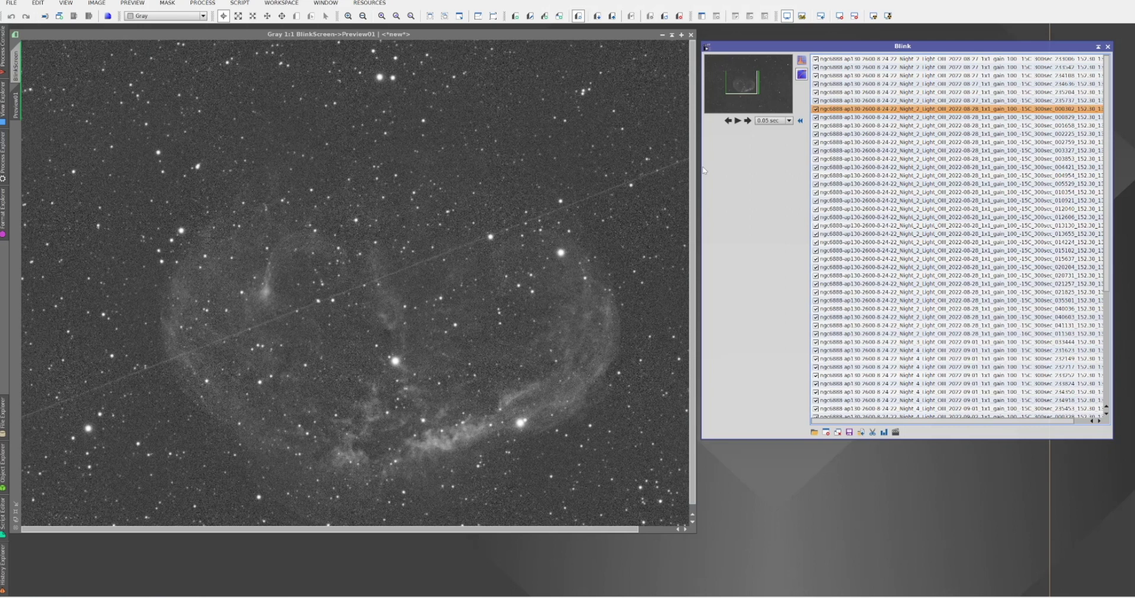
pyautogui.click(748, 121)
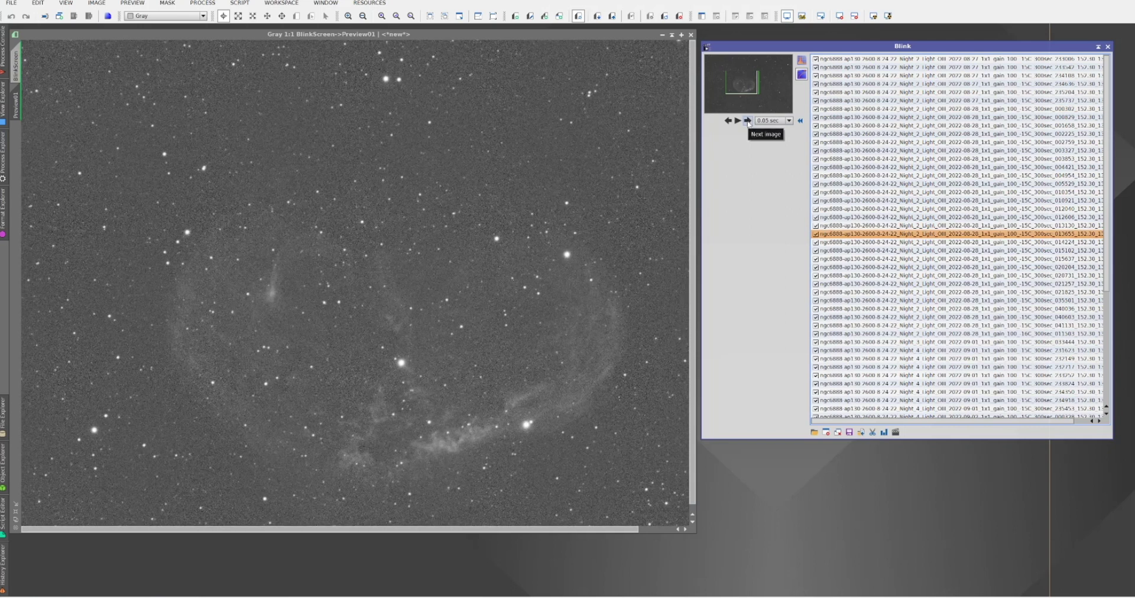
pyautogui.click(748, 121)
pyautogui.click(747, 122)
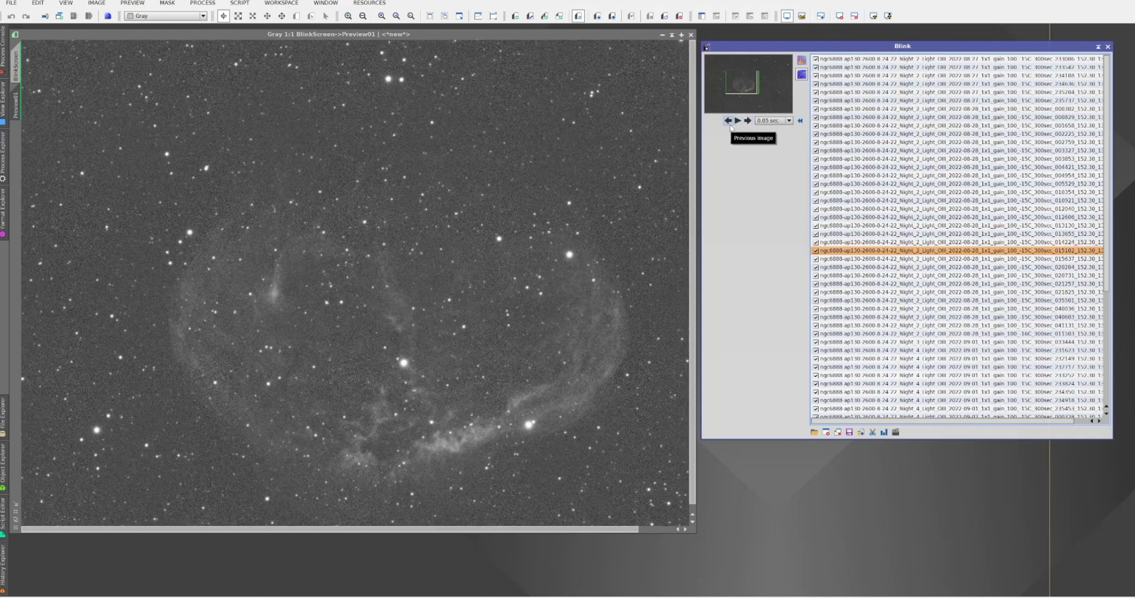
pyautogui.click(728, 121)
pyautogui.click(728, 122)
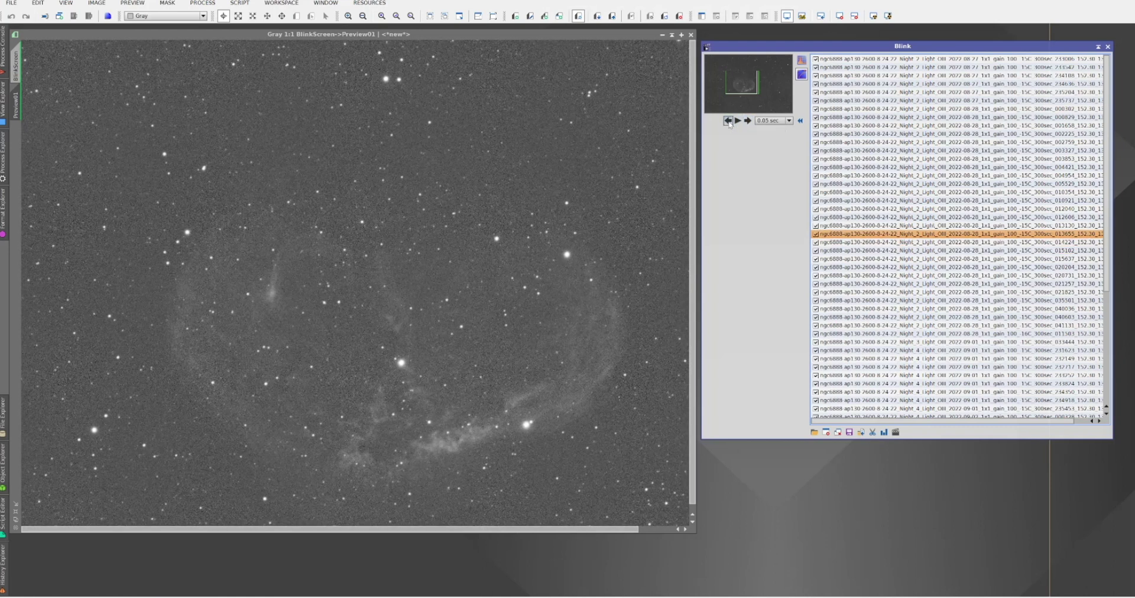
pyautogui.click(728, 121)
pyautogui.click(748, 121)
# Uncheck bad frames 013655, 015637, 014224, 020731, 020204, 035501, 040036, 040603 and 041131
pyautogui.click(816, 234)
pyautogui.click(748, 121)
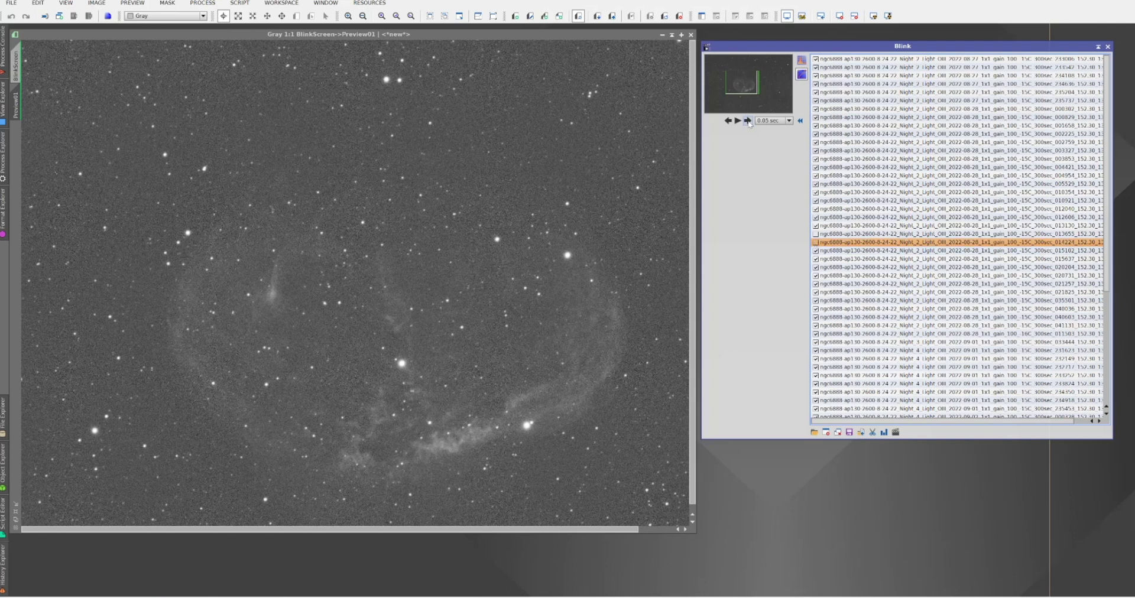
pyautogui.click(747, 121)
pyautogui.click(816, 259)
pyautogui.click(748, 121)
pyautogui.click(747, 121)
pyautogui.click(816, 241)
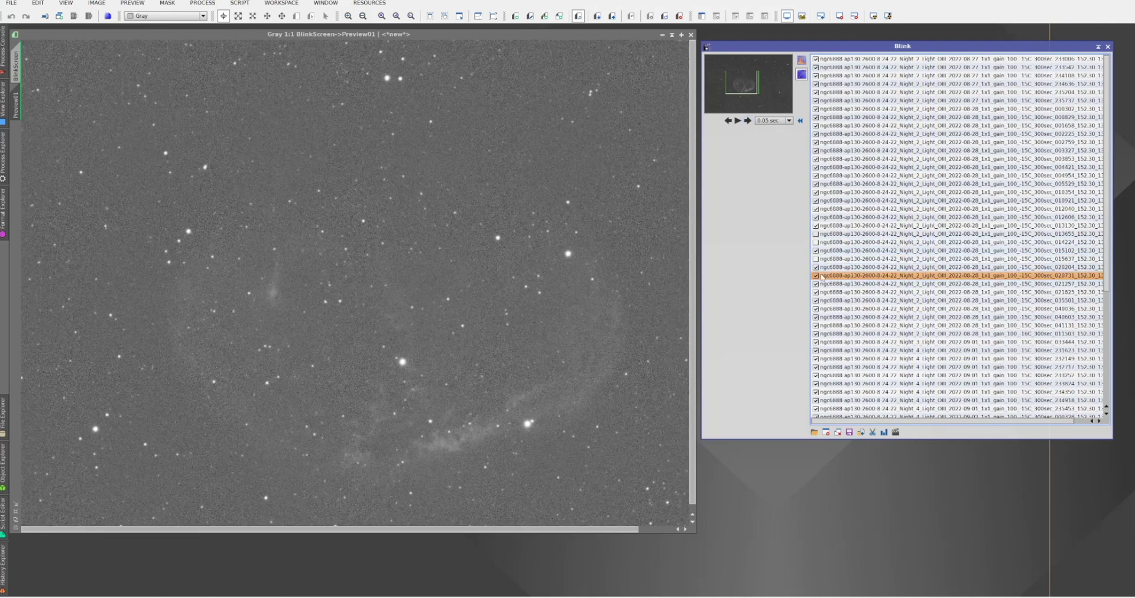
pyautogui.click(816, 276)
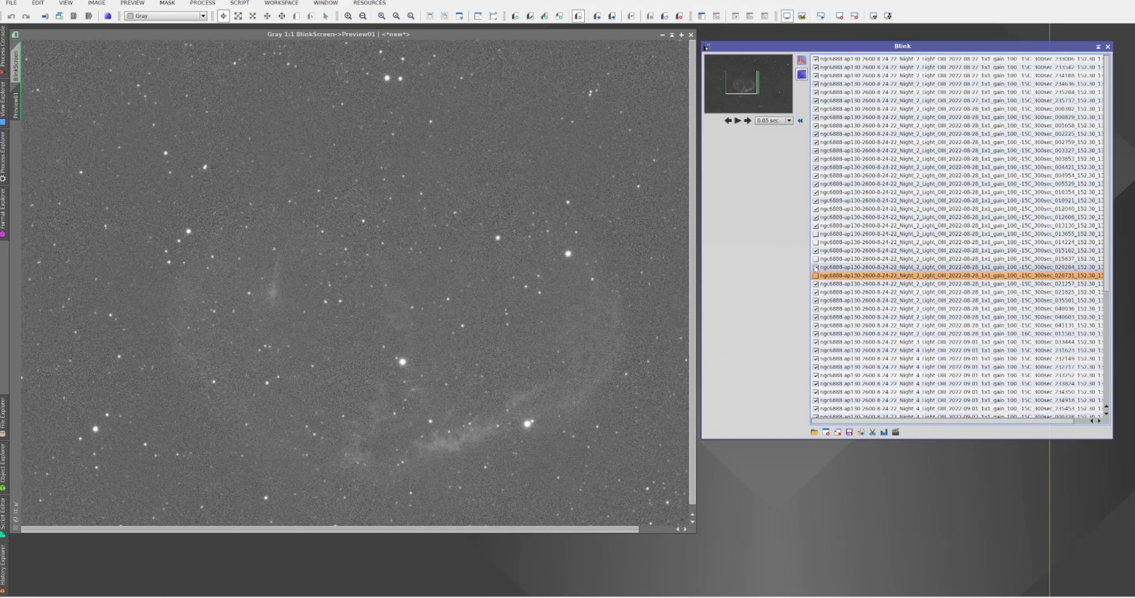
pyautogui.click(815, 268)
pyautogui.click(728, 121)
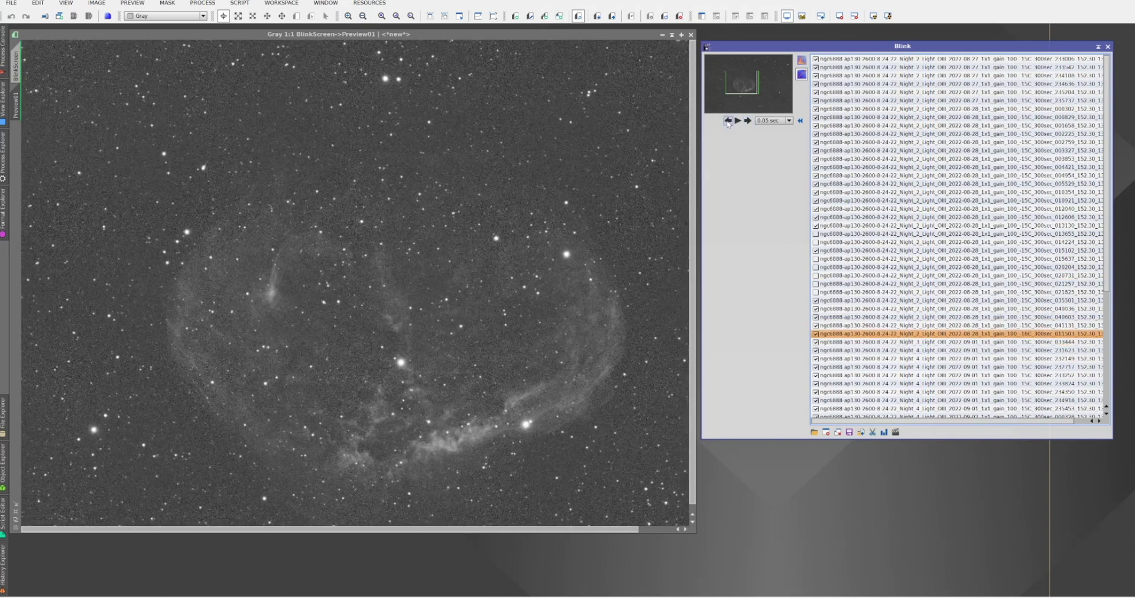
pyautogui.click(816, 300)
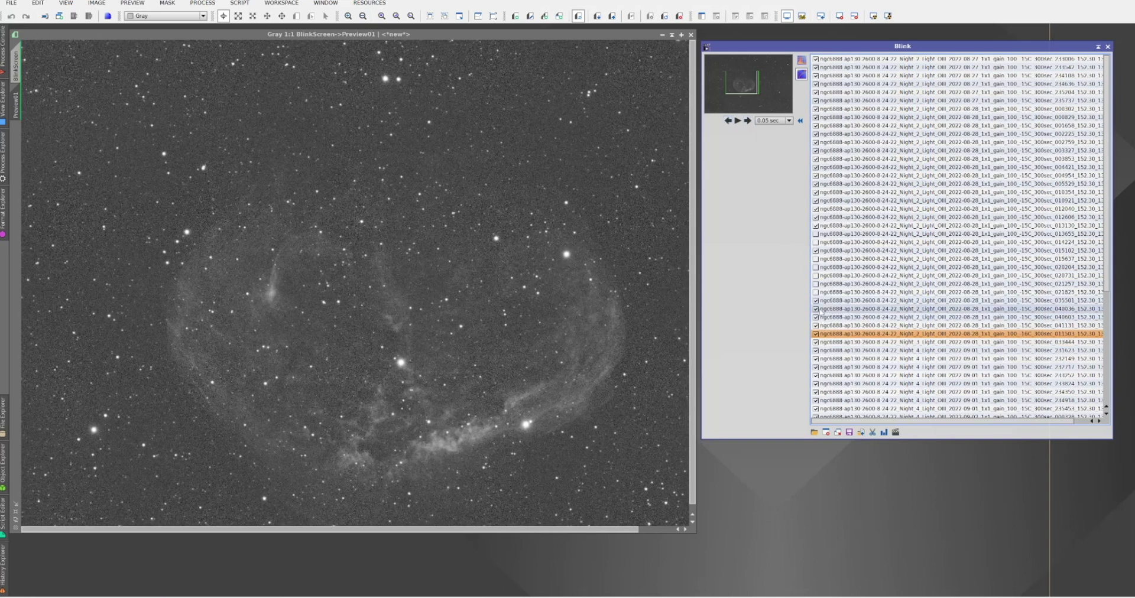
pyautogui.click(815, 309)
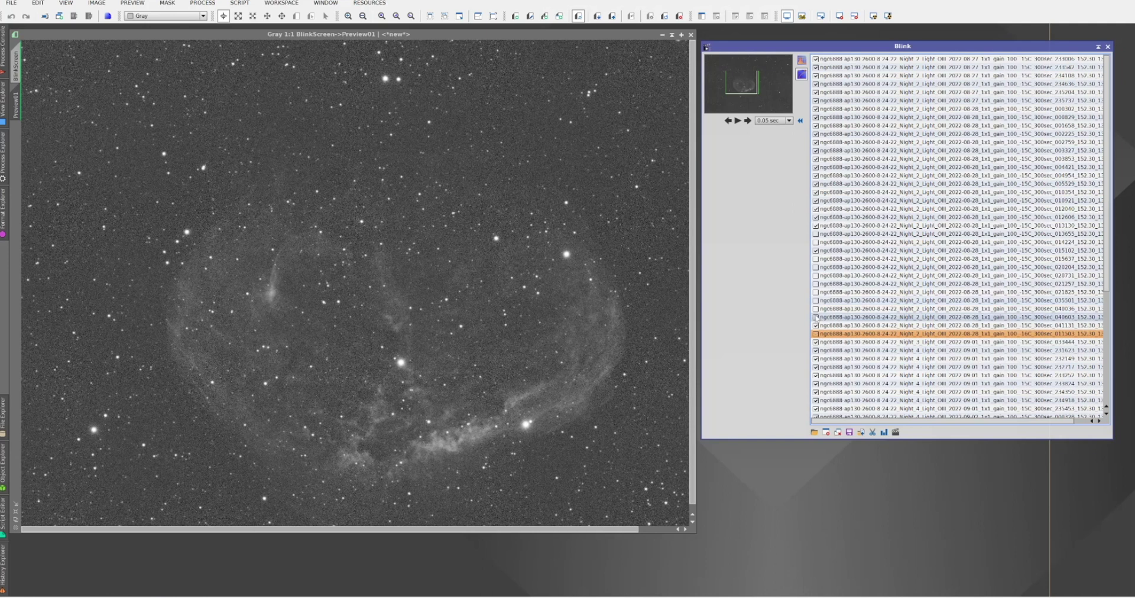
pyautogui.click(816, 317)
pyautogui.click(815, 325)
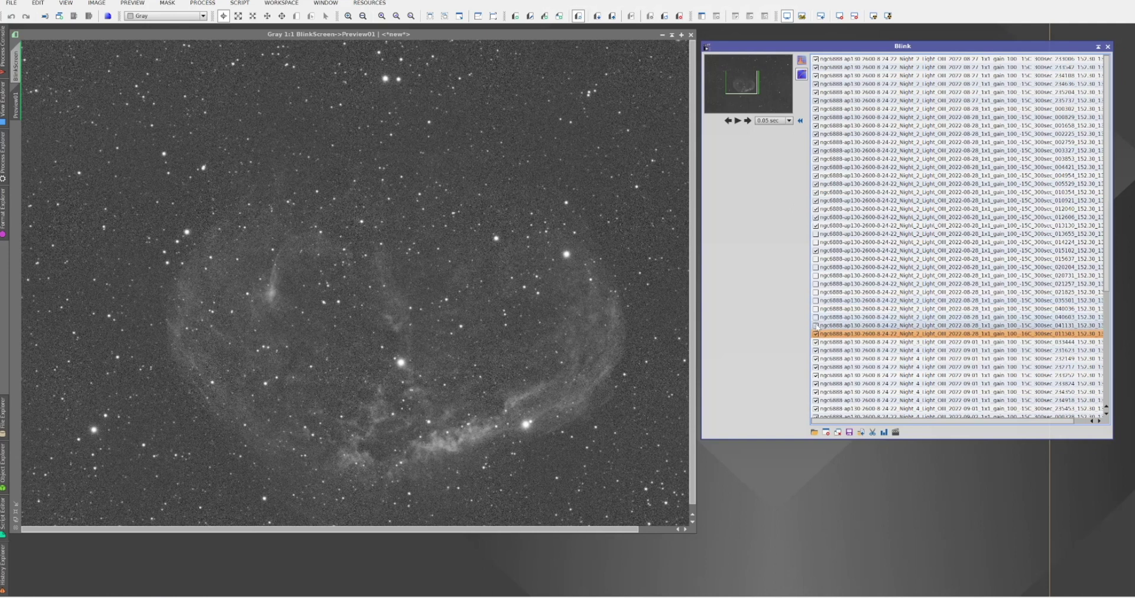
# Step through the later frames, uncheck 033813, and jump back to the first frame
pyautogui.click(749, 122)
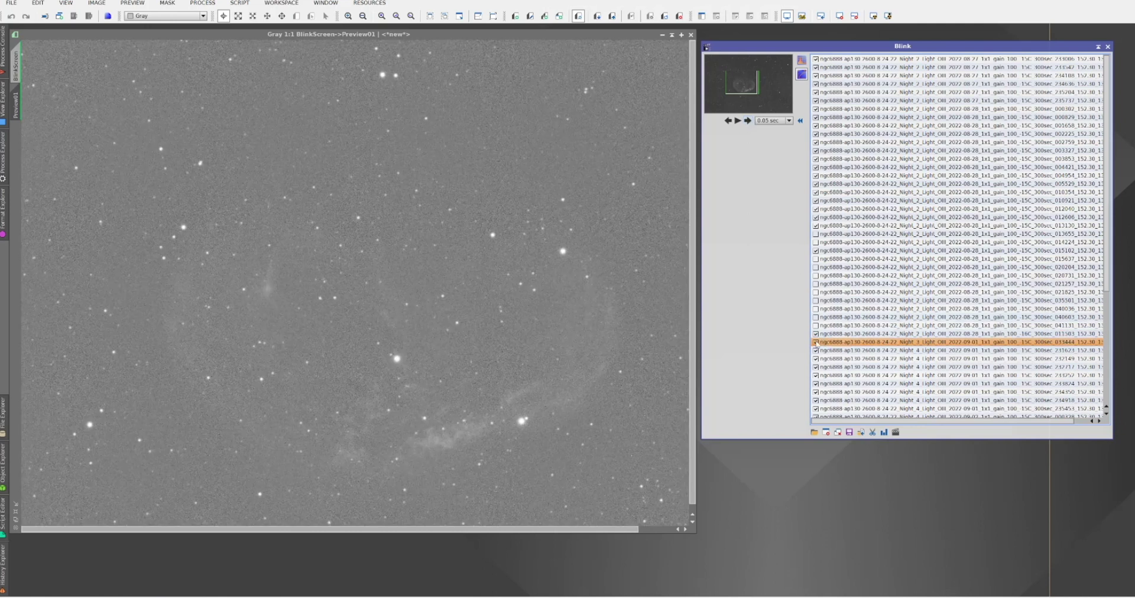
pyautogui.click(748, 121)
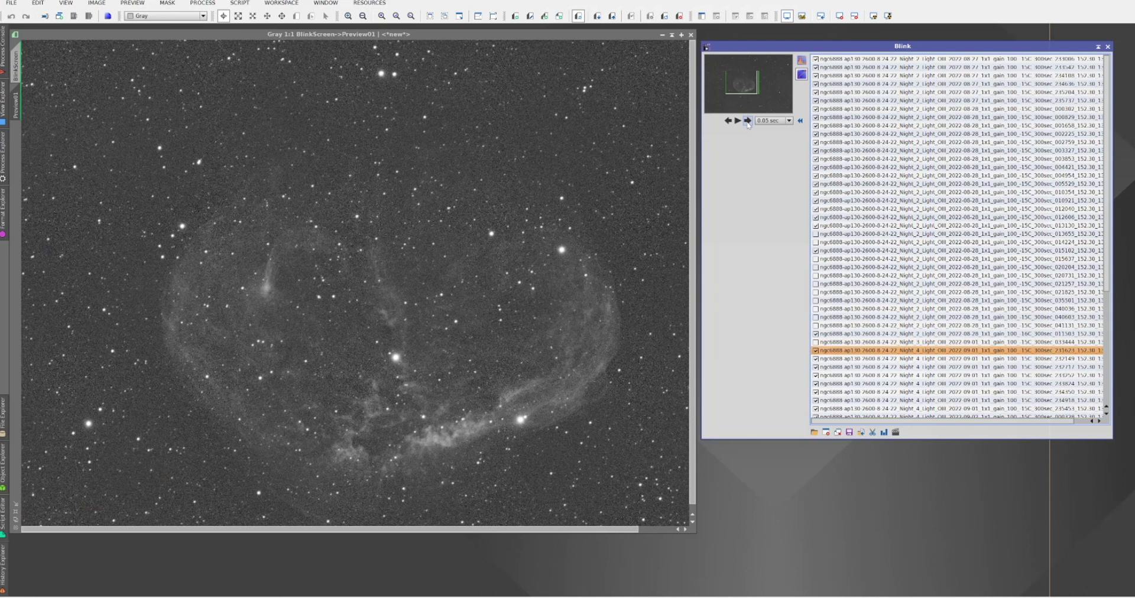
pyautogui.click(748, 120)
pyautogui.click(748, 120)
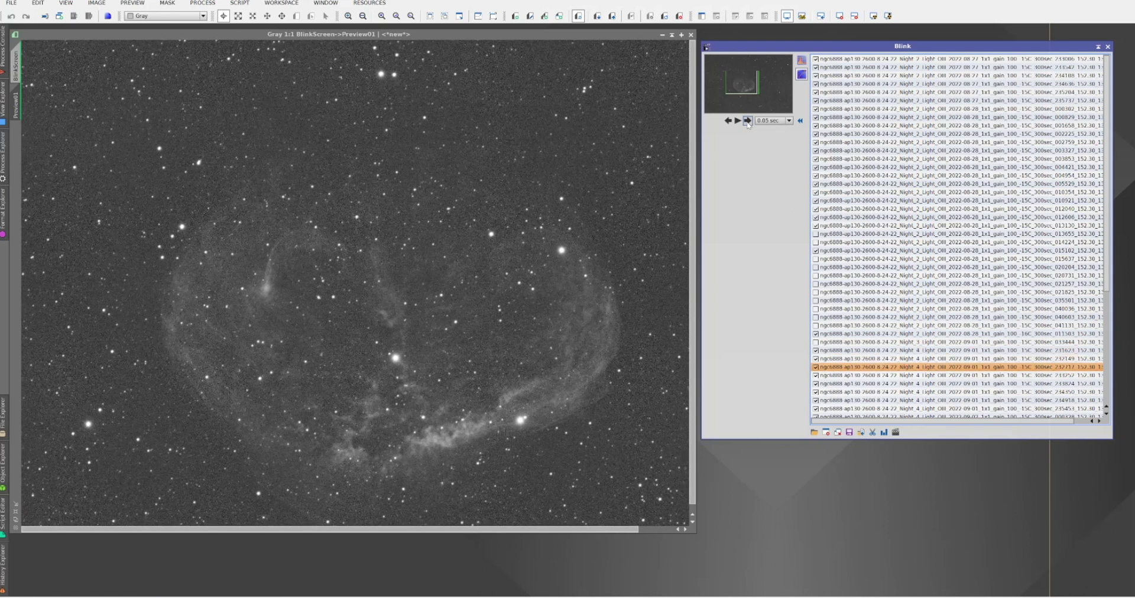
pyautogui.click(748, 120)
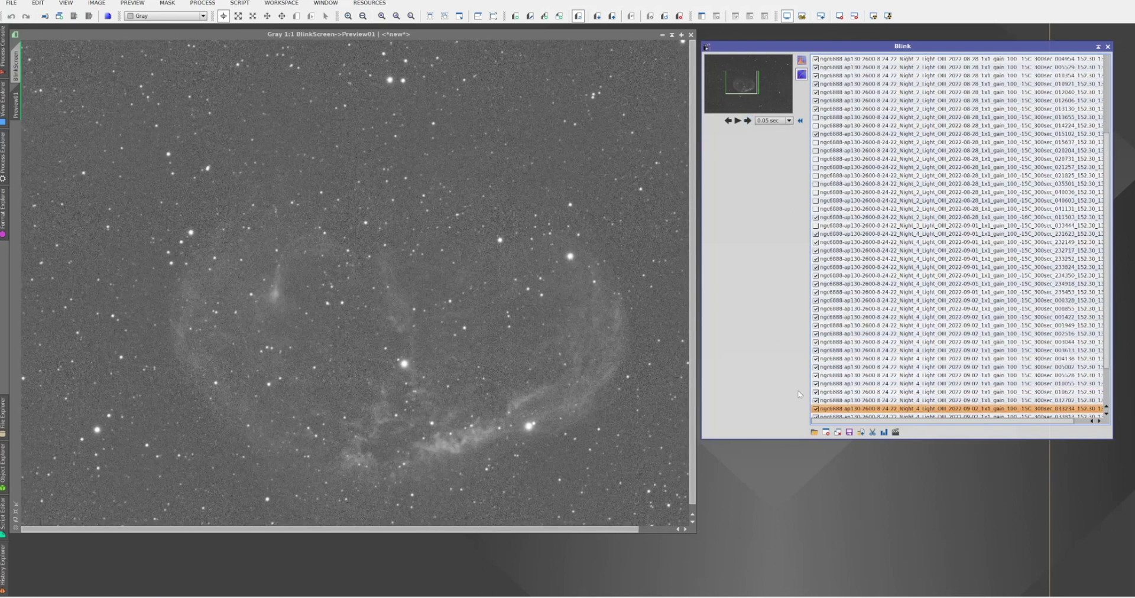
pyautogui.click(819, 416)
pyautogui.click(819, 416)
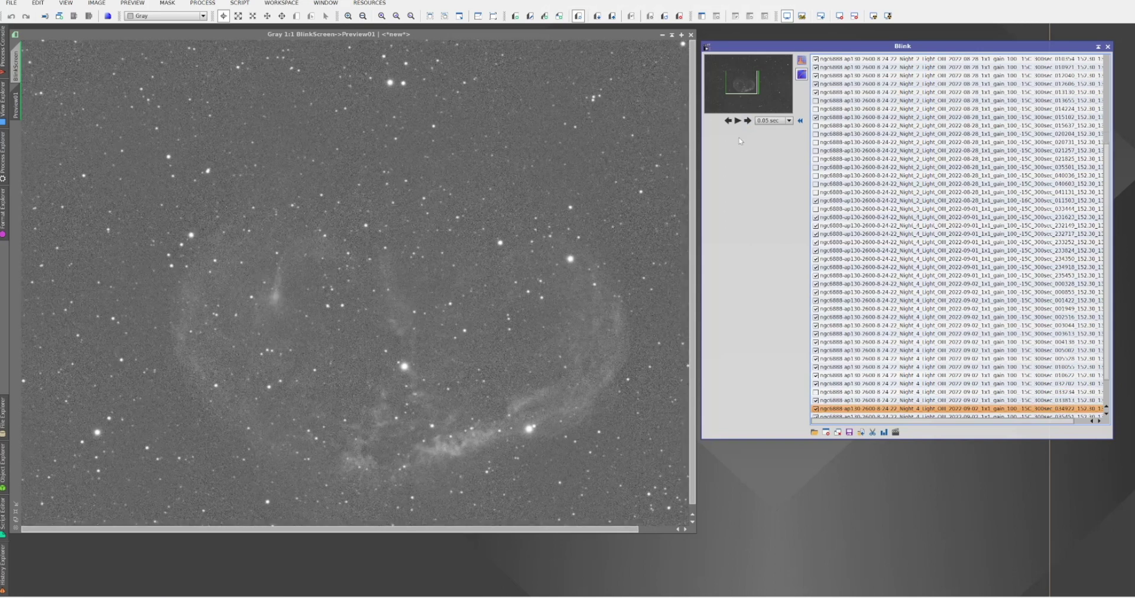
pyautogui.click(815, 400)
pyautogui.press('Down')
pyautogui.press('Home')
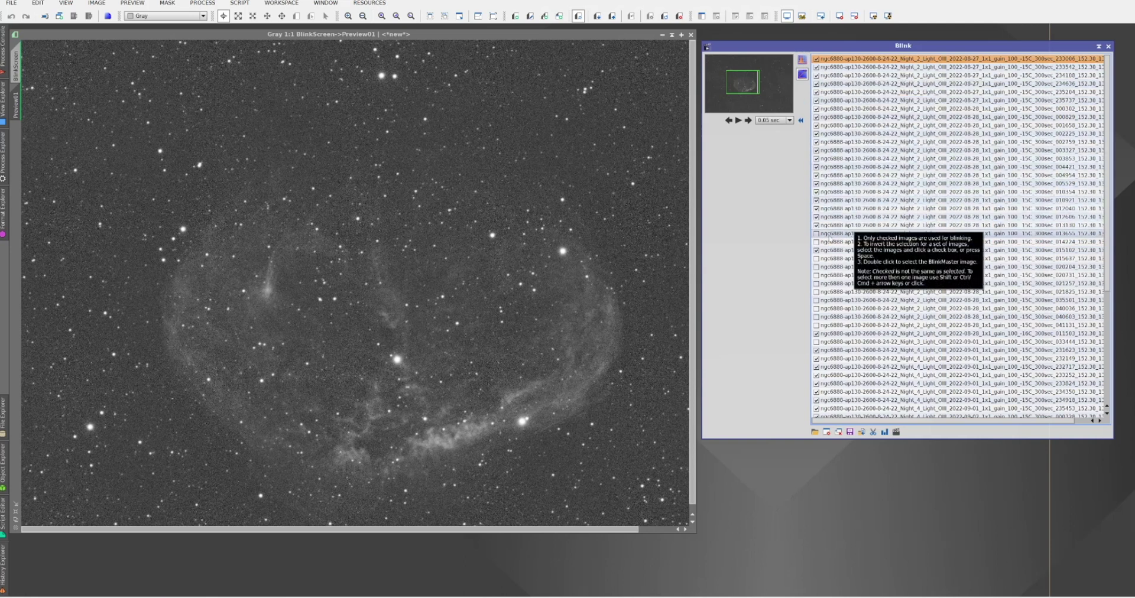
# Ctrl-select each unchecked Night_2 subframe row in the Blink list
pyautogui.click(843, 234)
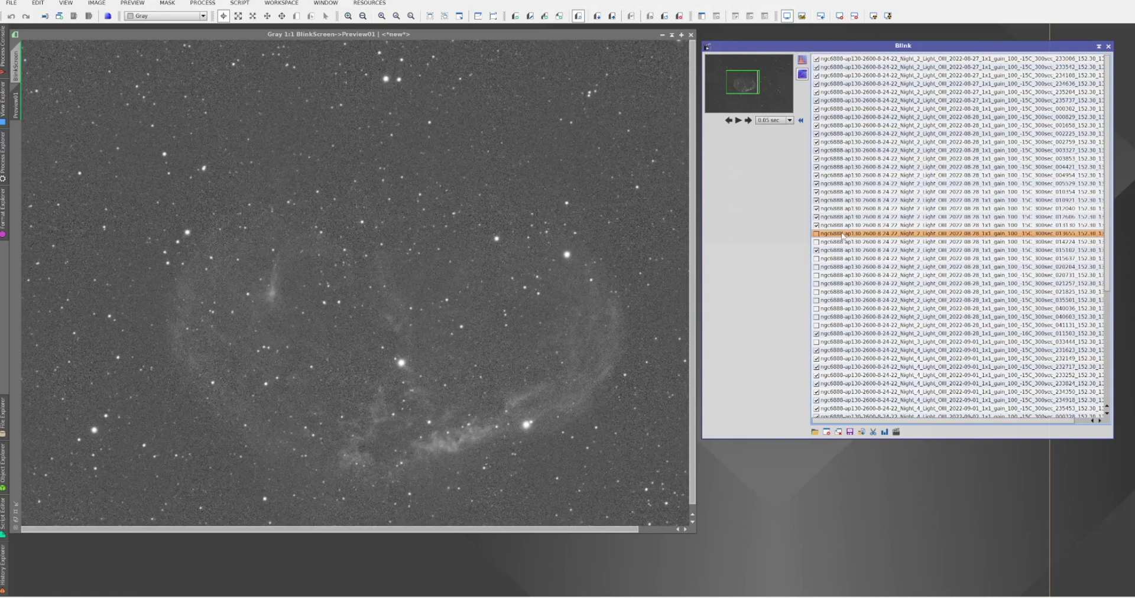
pyautogui.keyDown('shift'); pyautogui.click(856, 242); pyautogui.keyUp('shift')
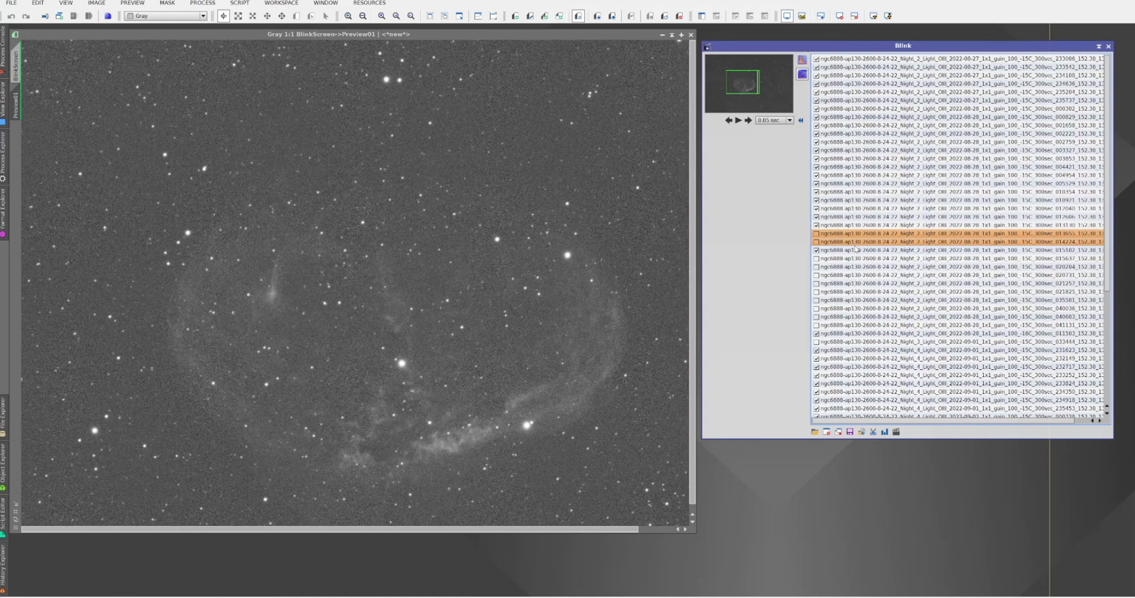
pyautogui.keyDown('ctrl'); pyautogui.click(842, 258); pyautogui.keyUp('ctrl')
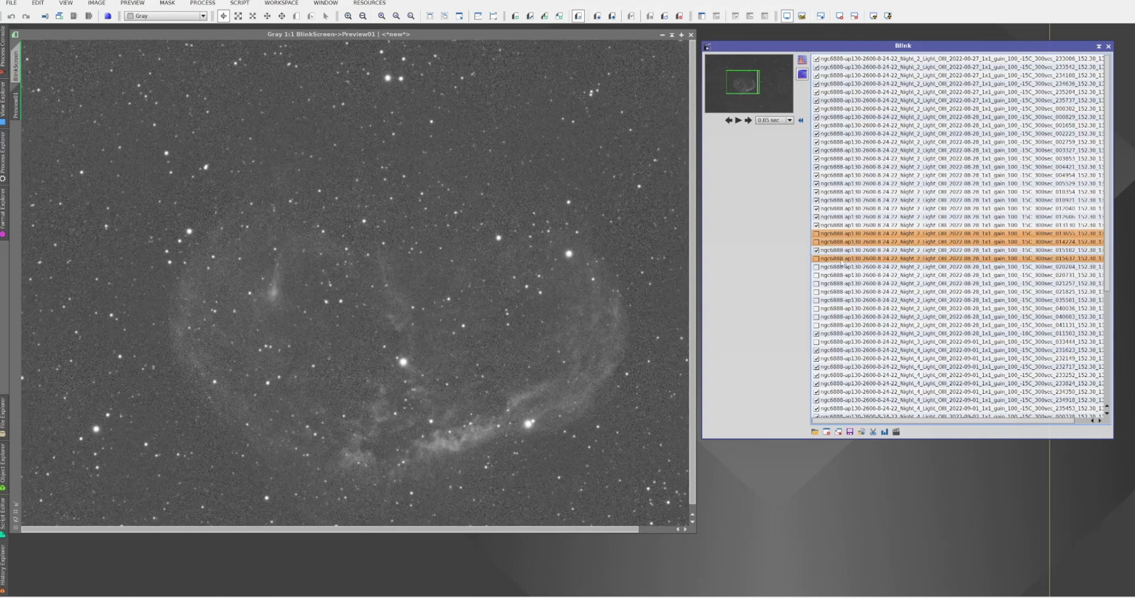
pyautogui.keyDown('ctrl'); pyautogui.click(842, 266); pyautogui.keyUp('ctrl')
pyautogui.keyDown('ctrl'); pyautogui.click(843, 275); pyautogui.keyUp('ctrl')
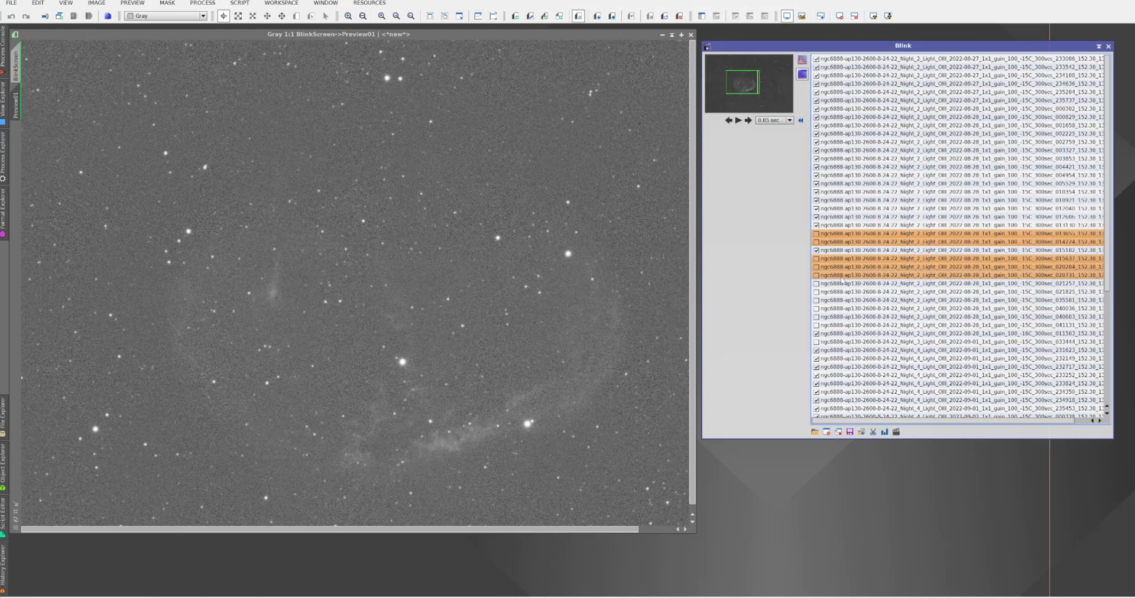
pyautogui.keyDown('ctrl'); pyautogui.click(842, 284); pyautogui.keyUp('ctrl')
pyautogui.keyDown('ctrl'); pyautogui.click(842, 291); pyautogui.keyUp('ctrl')
pyautogui.keyDown('ctrl'); pyautogui.click(841, 299); pyautogui.keyUp('ctrl')
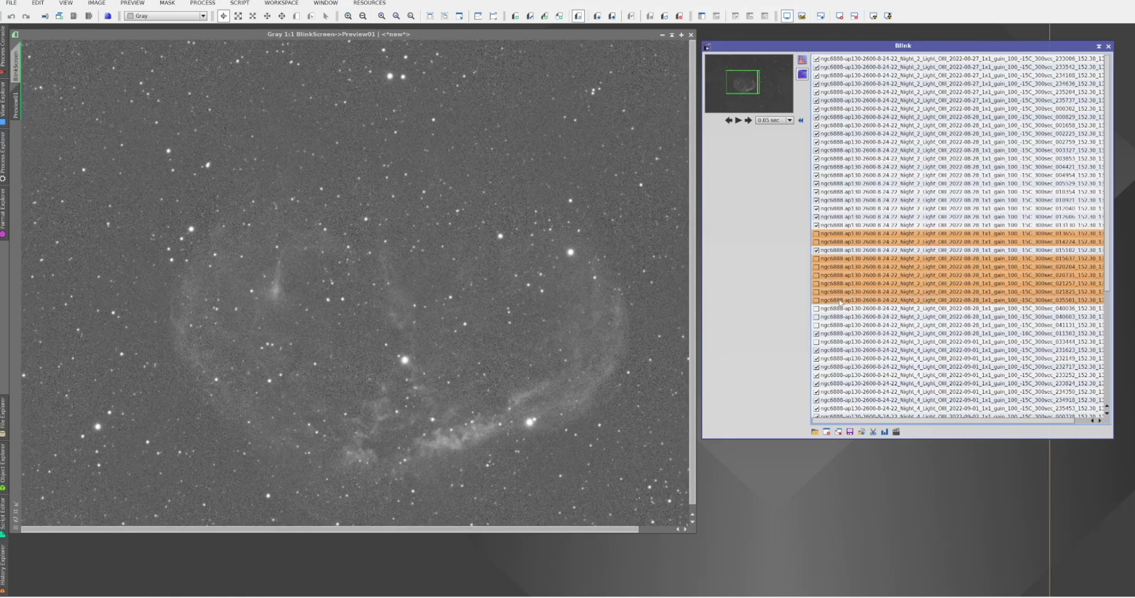
pyautogui.keyDown('ctrl'); pyautogui.click(842, 308); pyautogui.keyUp('ctrl')
pyautogui.keyDown('ctrl'); pyautogui.click(841, 316); pyautogui.keyUp('ctrl')
pyautogui.keyDown('ctrl'); pyautogui.click(840, 325); pyautogui.keyUp('ctrl')
# Add the unchecked Night_3 frame 033444 and the unchecked Night_4 frames to the selection
pyautogui.keyDown('ctrl'); pyautogui.click(841, 341); pyautogui.keyUp('ctrl')
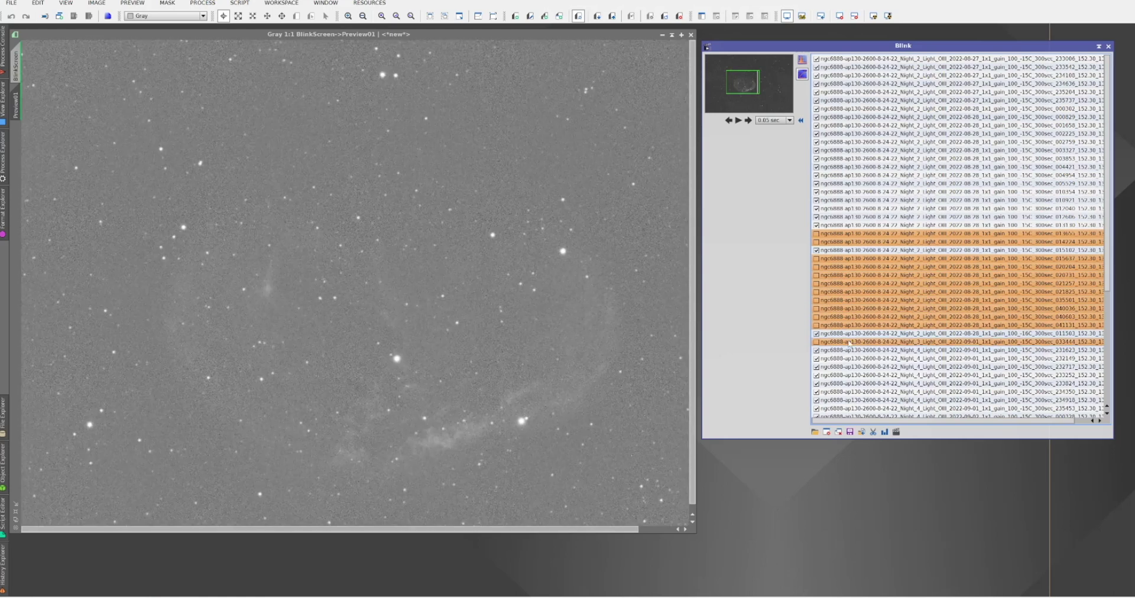
pyautogui.scroll(-7, 957, 342)
pyautogui.keyDown('ctrl'); pyautogui.click(913, 358); pyautogui.keyUp('ctrl')
pyautogui.keyDown('ctrl'); pyautogui.click(913, 366); pyautogui.keyUp('ctrl')
pyautogui.keyDown('ctrl'); pyautogui.click(914, 374); pyautogui.keyUp('ctrl')
pyautogui.keyDown('ctrl'); pyautogui.click(913, 383); pyautogui.keyUp('ctrl')
pyautogui.keyDown('ctrl'); pyautogui.click(913, 391); pyautogui.keyUp('ctrl')
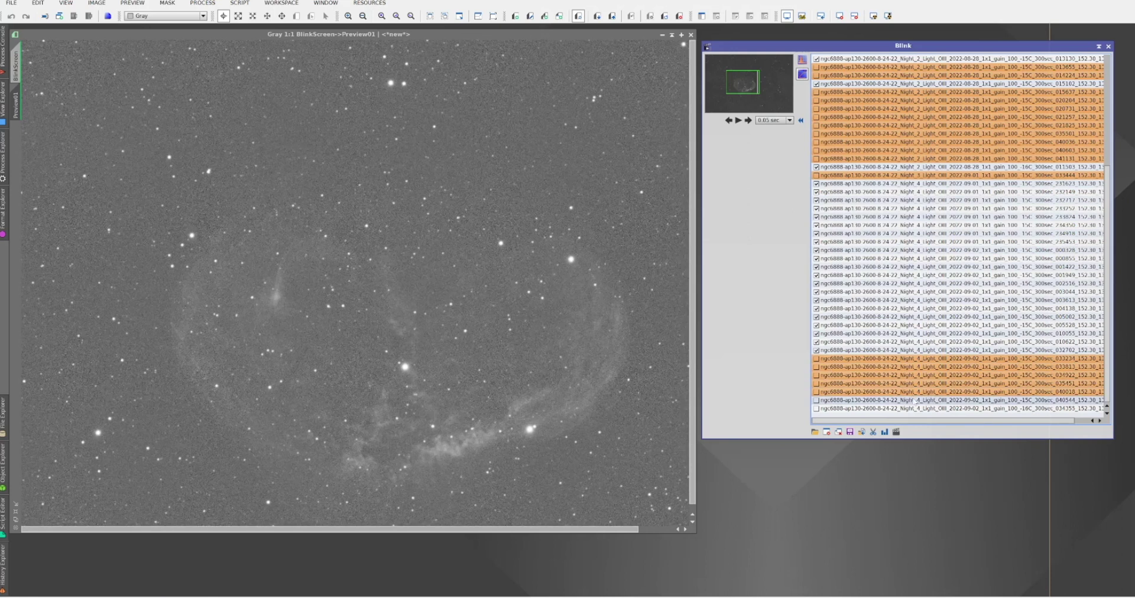
pyautogui.keyDown('ctrl'); pyautogui.click(913, 399); pyautogui.keyUp('ctrl')
pyautogui.keyDown('ctrl'); pyautogui.click(913, 408); pyautogui.keyUp('ctrl')
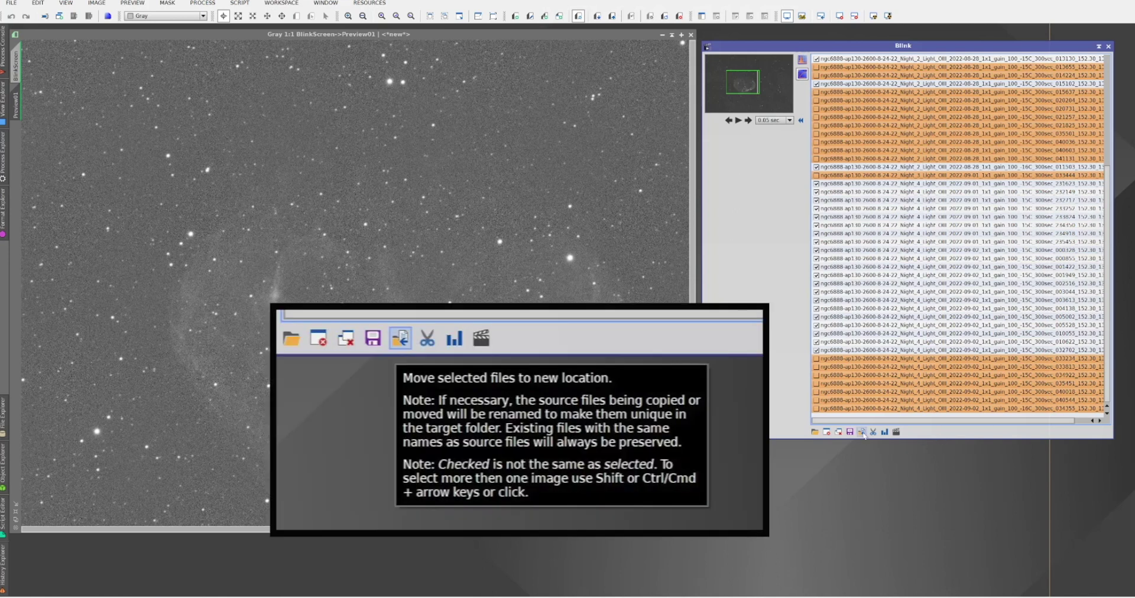
# Start moving the selected files and browse to the ngc6888 Night_4 folder on Data (E:)
pyautogui.click(862, 432)
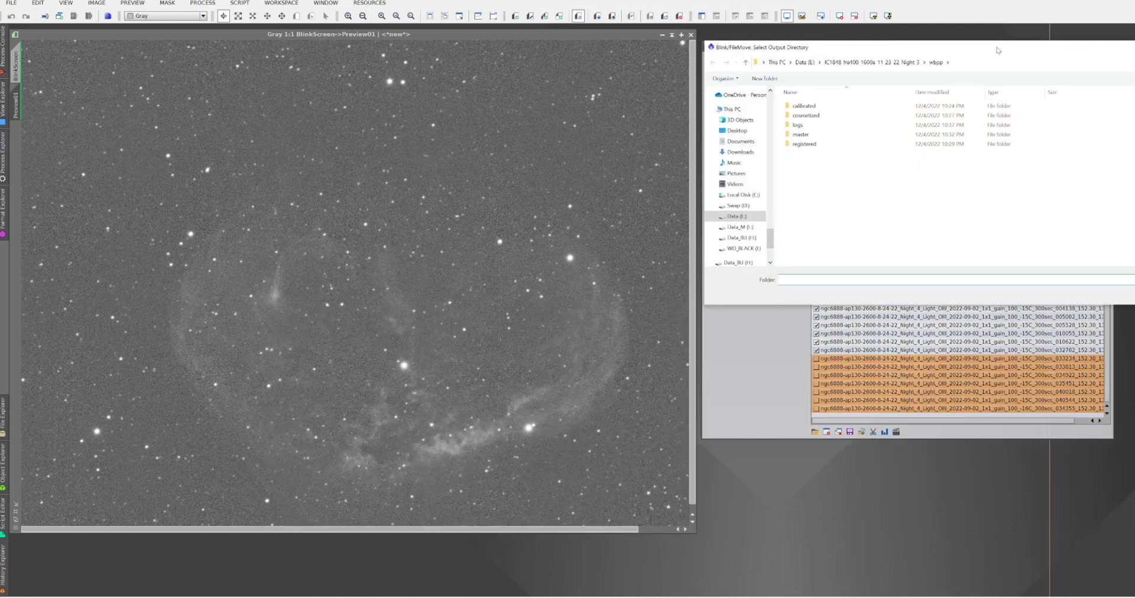
pyautogui.moveTo(998, 47); pyautogui.dragTo(625, 88)
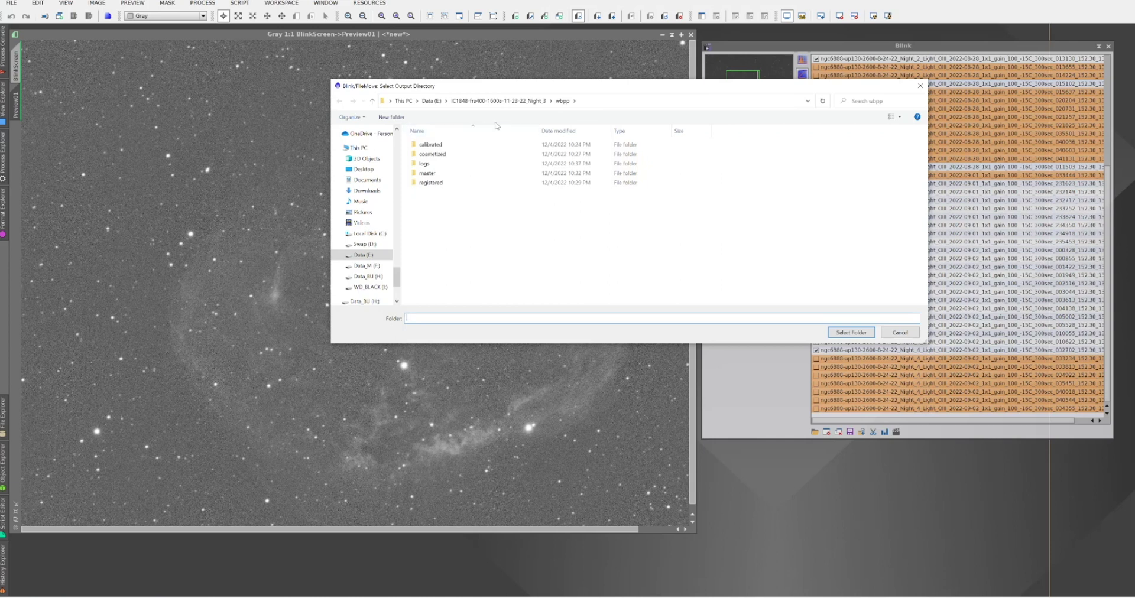
pyautogui.click(431, 101)
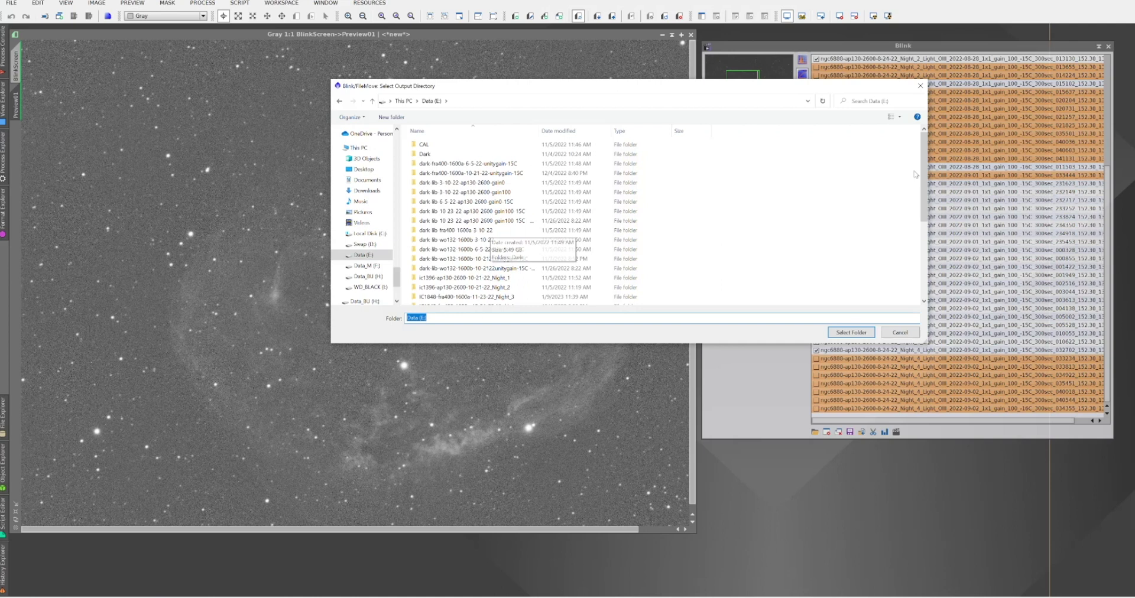
pyautogui.scroll(-1, 926, 182)
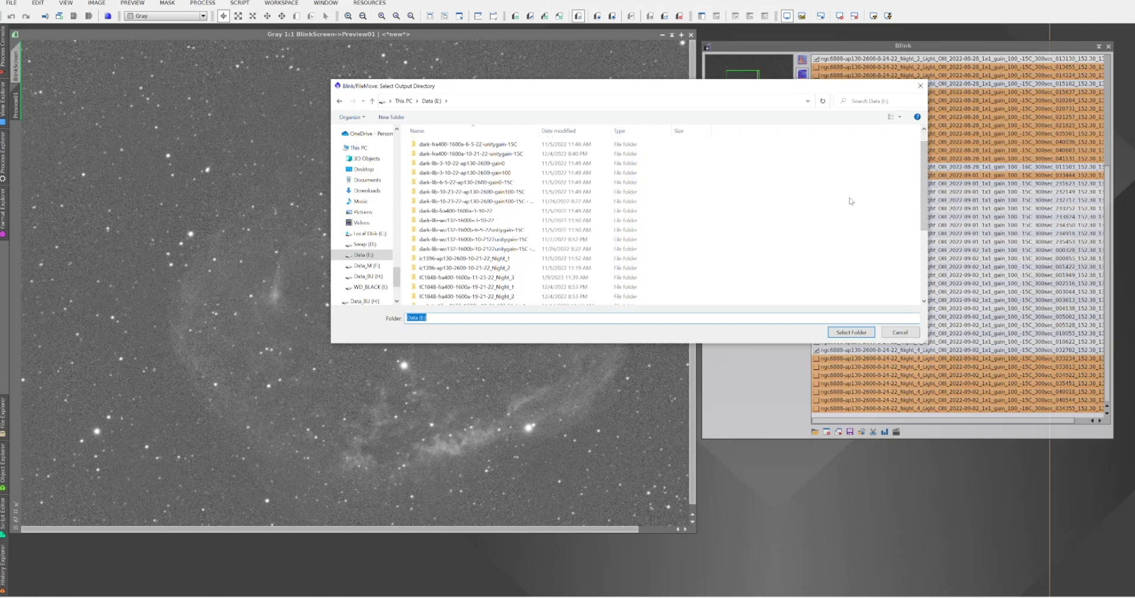
pyautogui.scroll(-1, 919, 201)
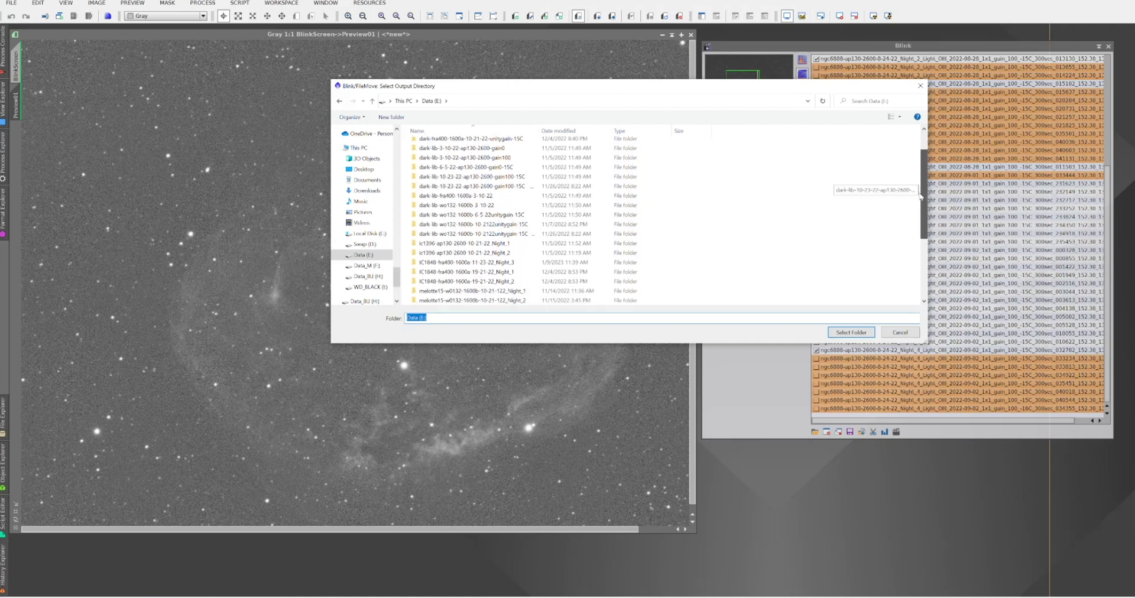
pyautogui.scroll(-4, 920, 201)
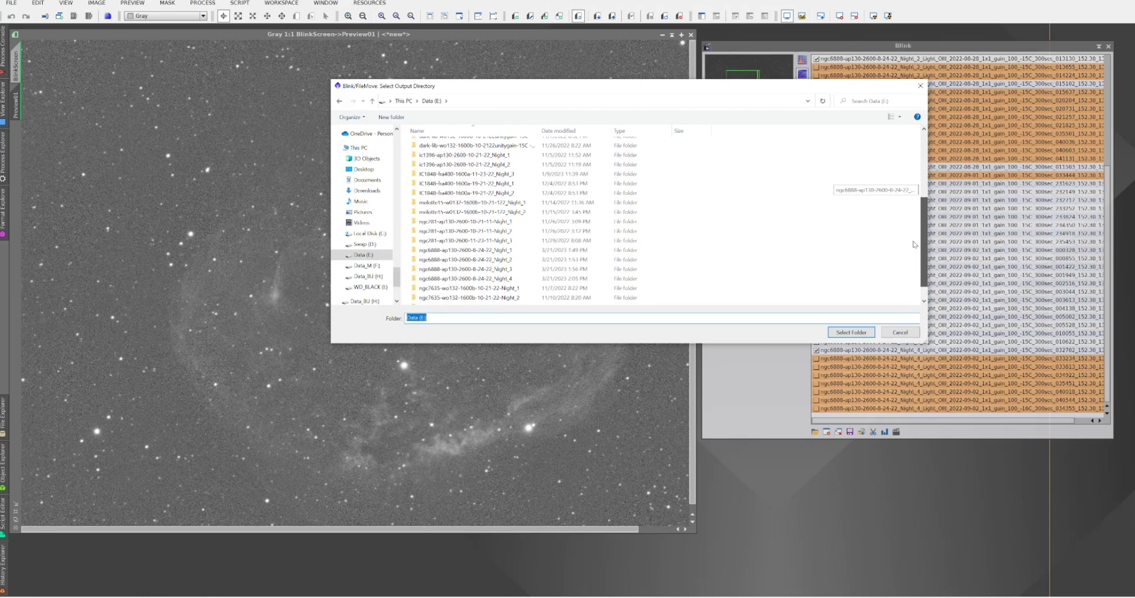
pyautogui.doubleClick(471, 279)
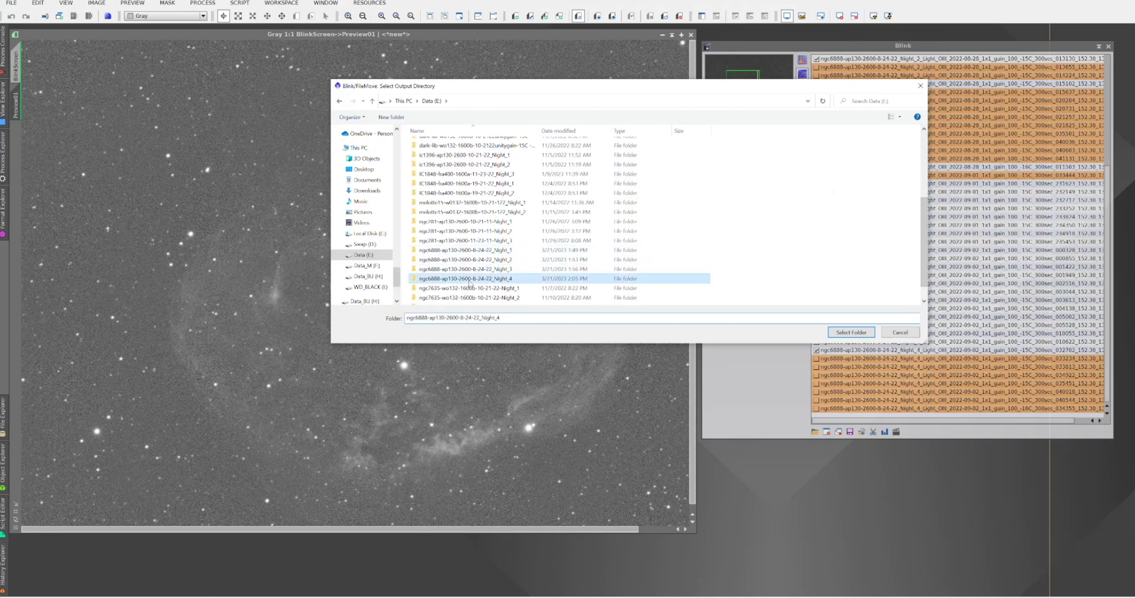
# Create a new folder named 'rejects' and choose it as the move destination
pyautogui.click(390, 117)
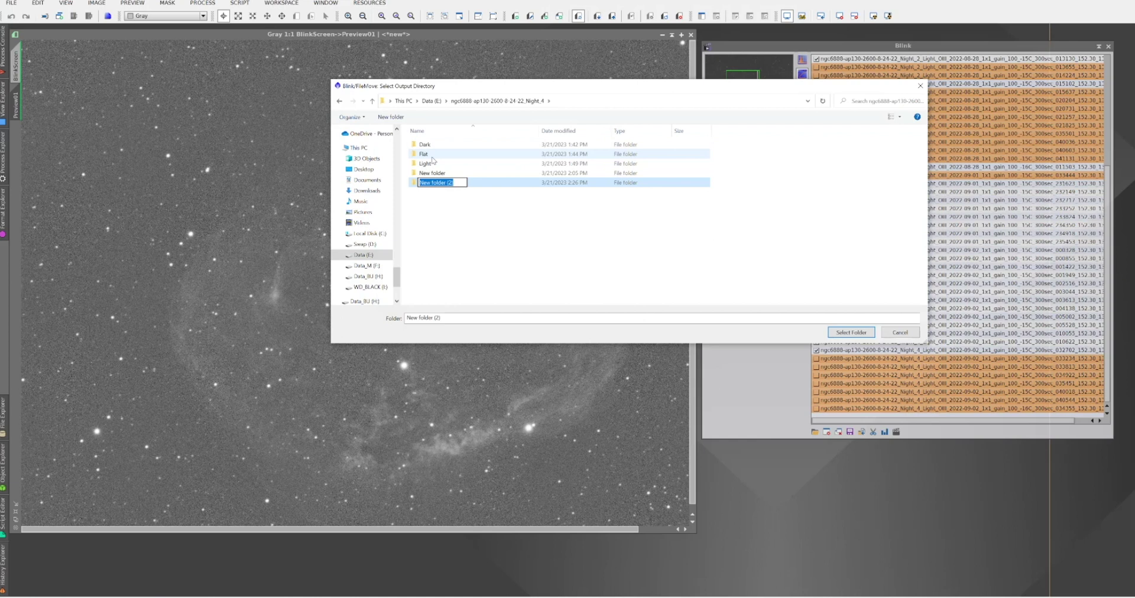
pyautogui.write('rejects')
pyautogui.press('Return')
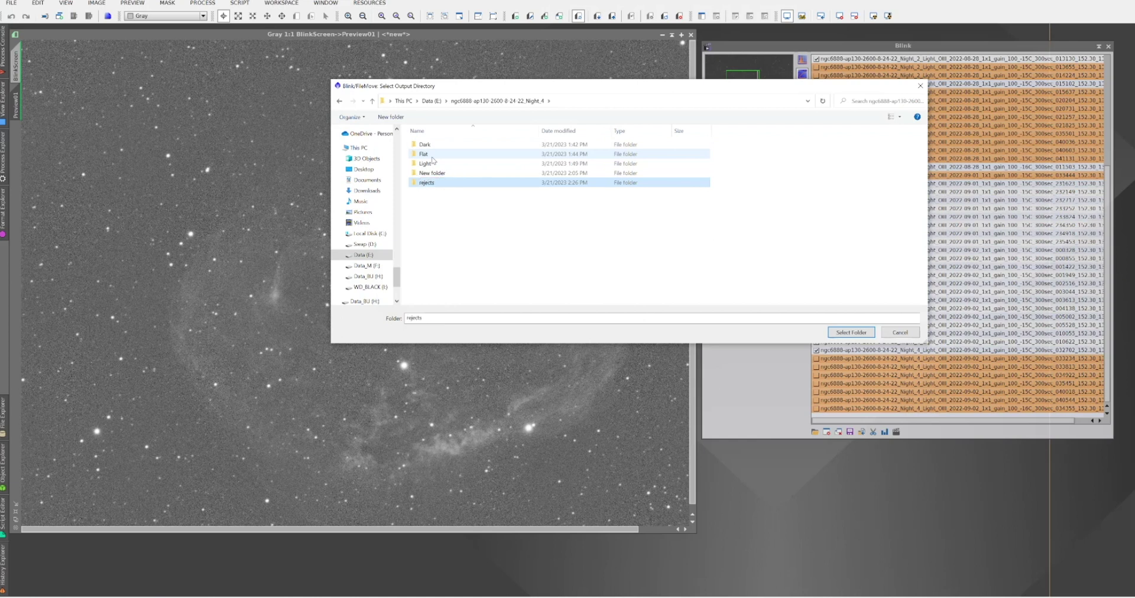
pyautogui.click(441, 184)
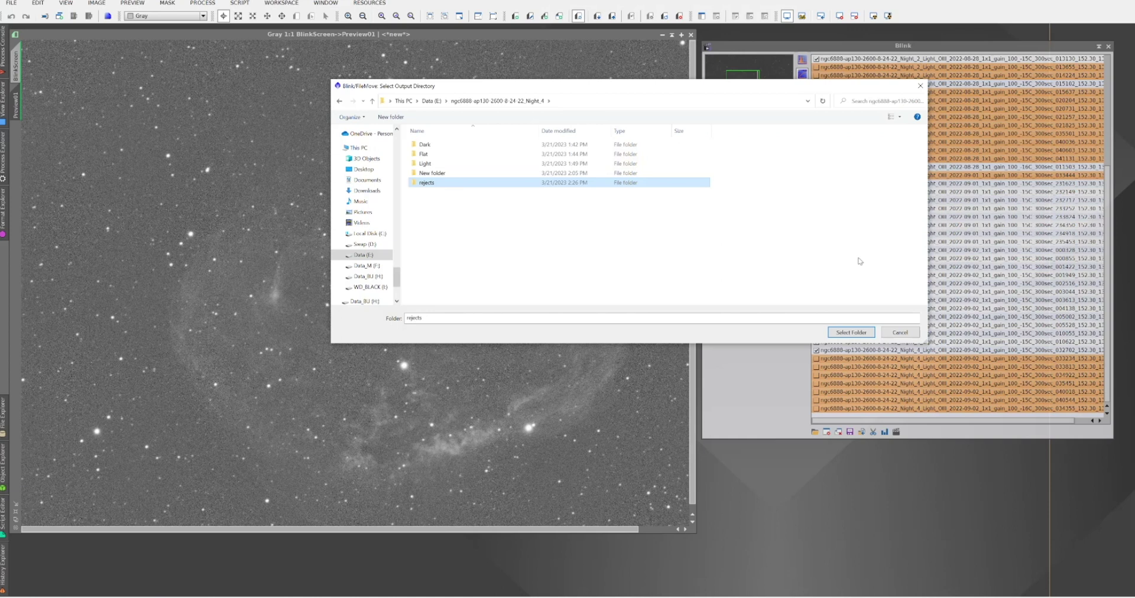
pyautogui.click(863, 333)
pyautogui.click(863, 333)
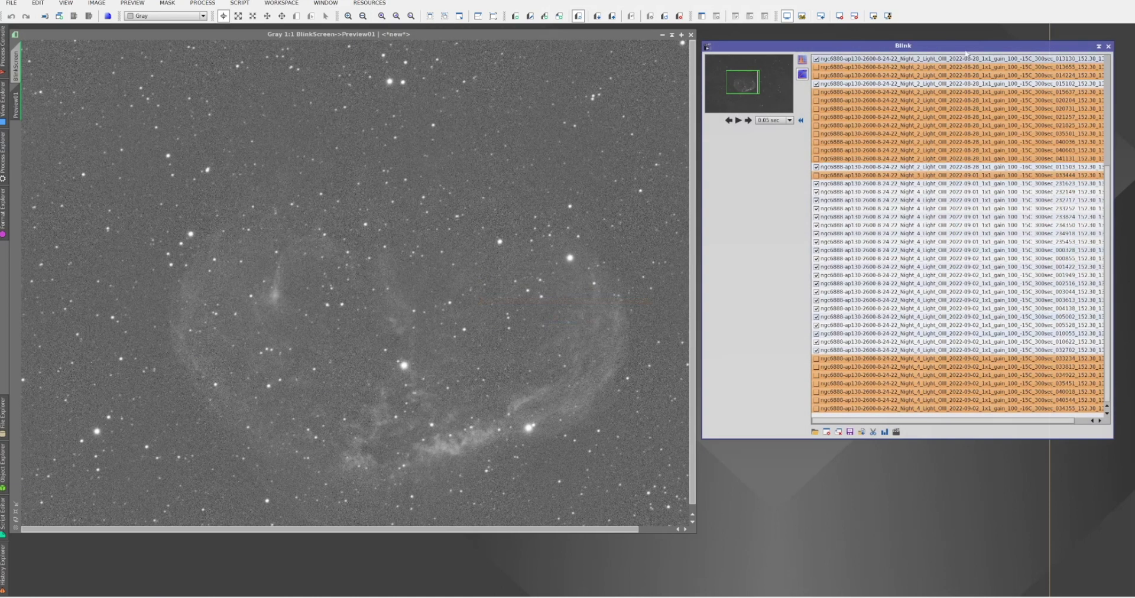
# Close the selected rejected subframes out of the Blink list
pyautogui.moveTo(974, 46); pyautogui.dragTo(951, 52)
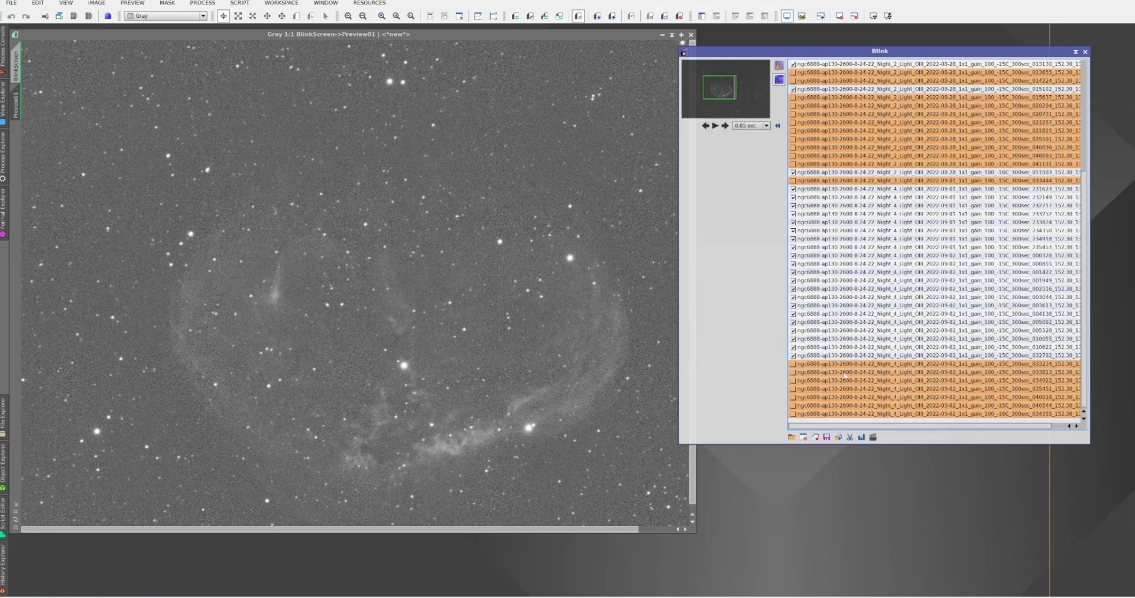
pyautogui.click(804, 438)
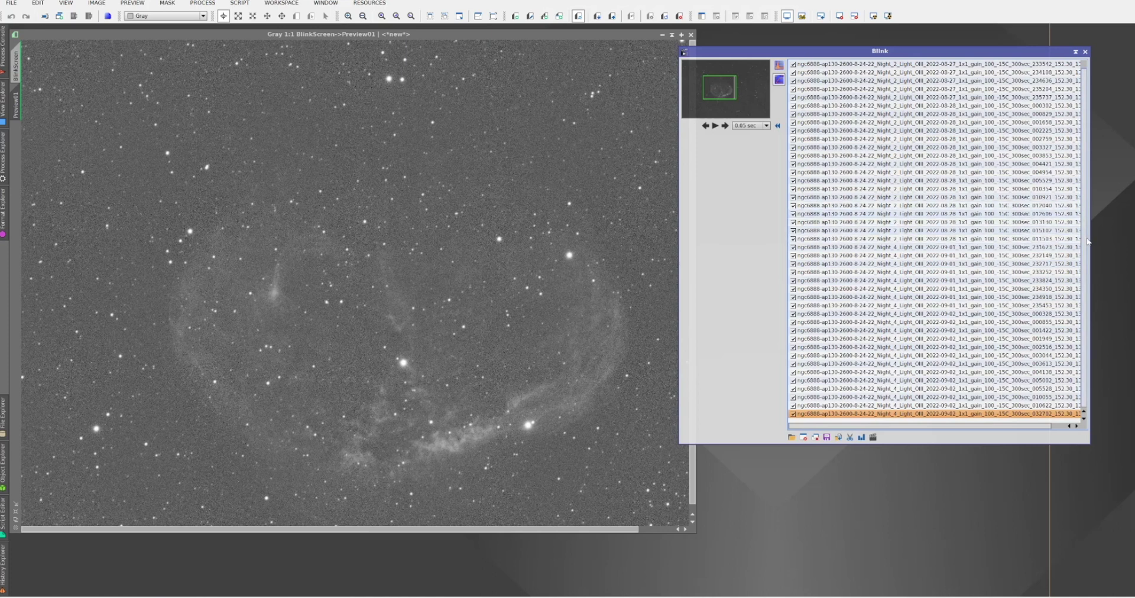
pyautogui.scroll(1, 1085, 235)
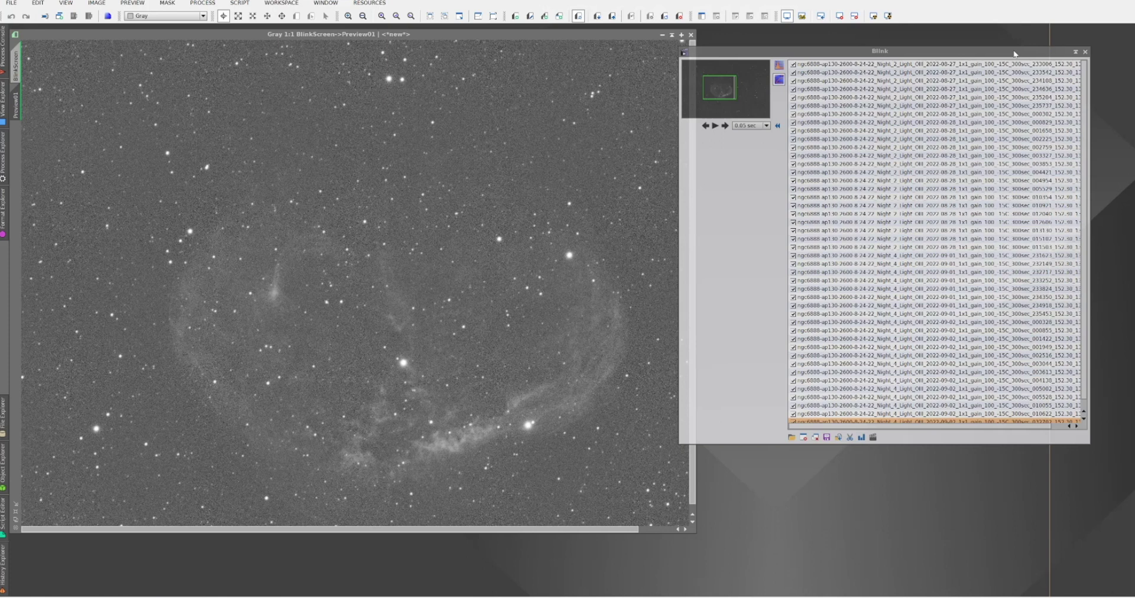
# Return to the full BlinkScreen view of the nebula with Preview01 outlined
pyautogui.click(1001, 52)
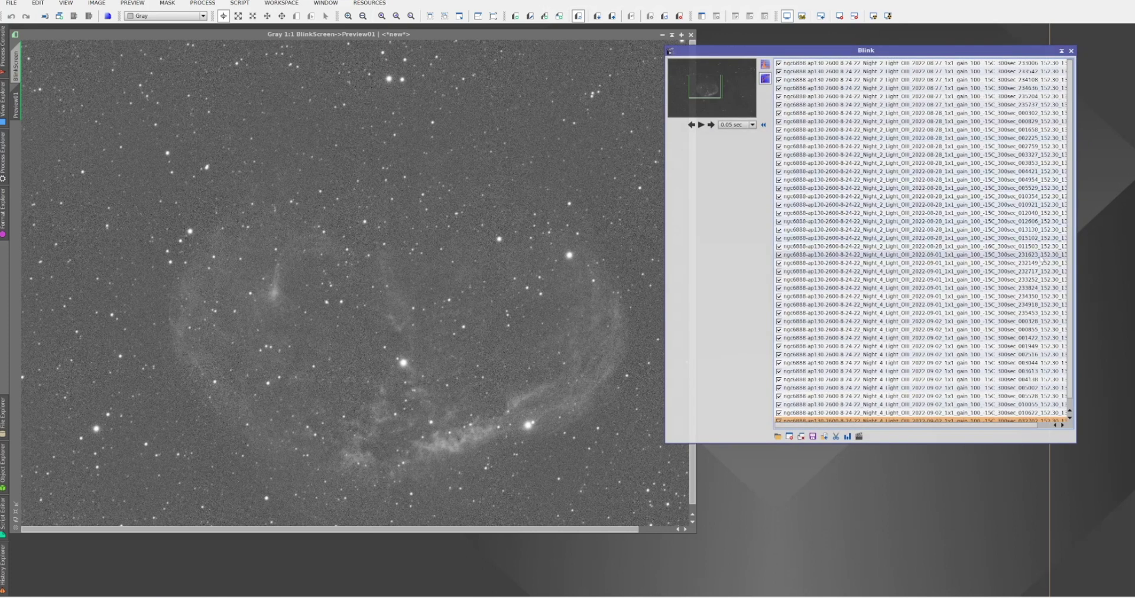